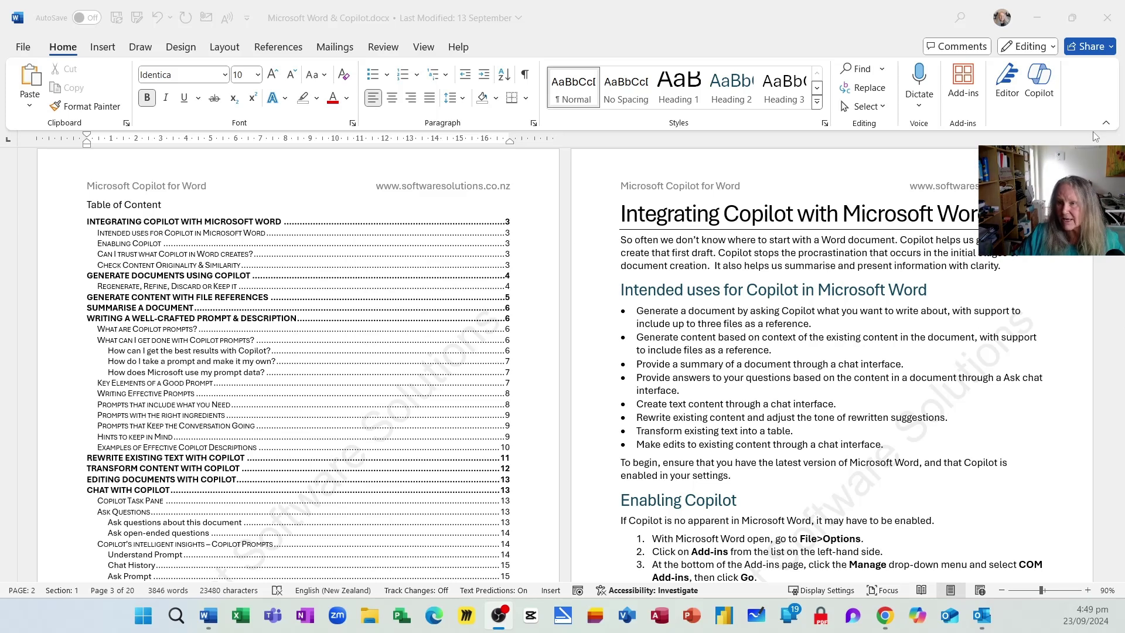
Step: Open Copilot, submit the prompt "Summarize this doc into key points" and copy the generated summary
left_click(1036, 87)
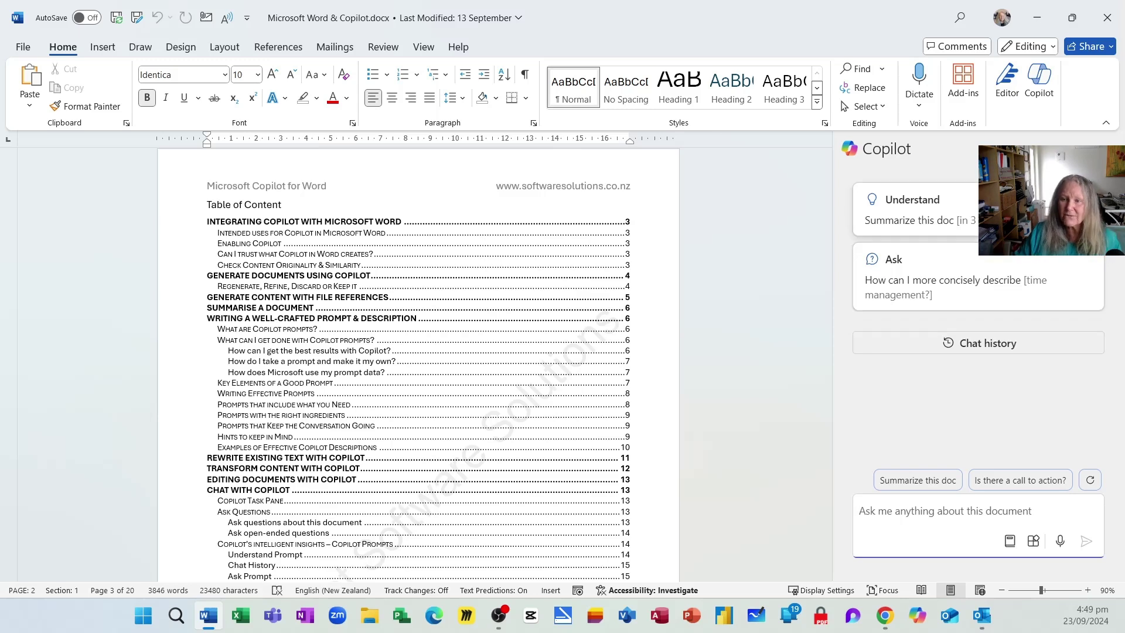
left_click(917, 480)
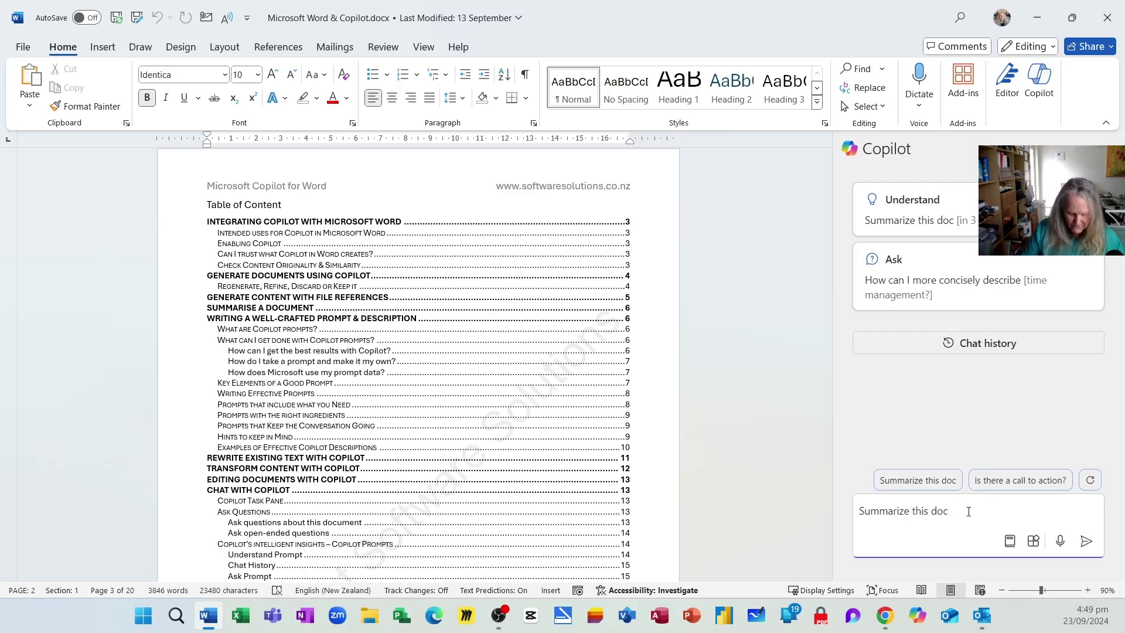
type("into key po")
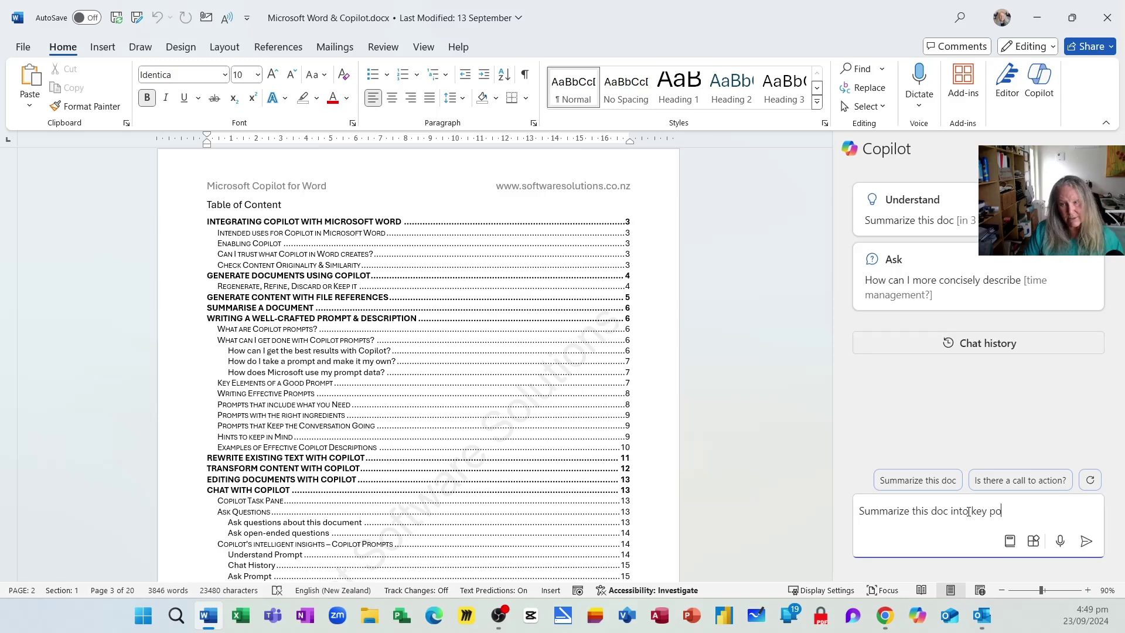
type("ints")
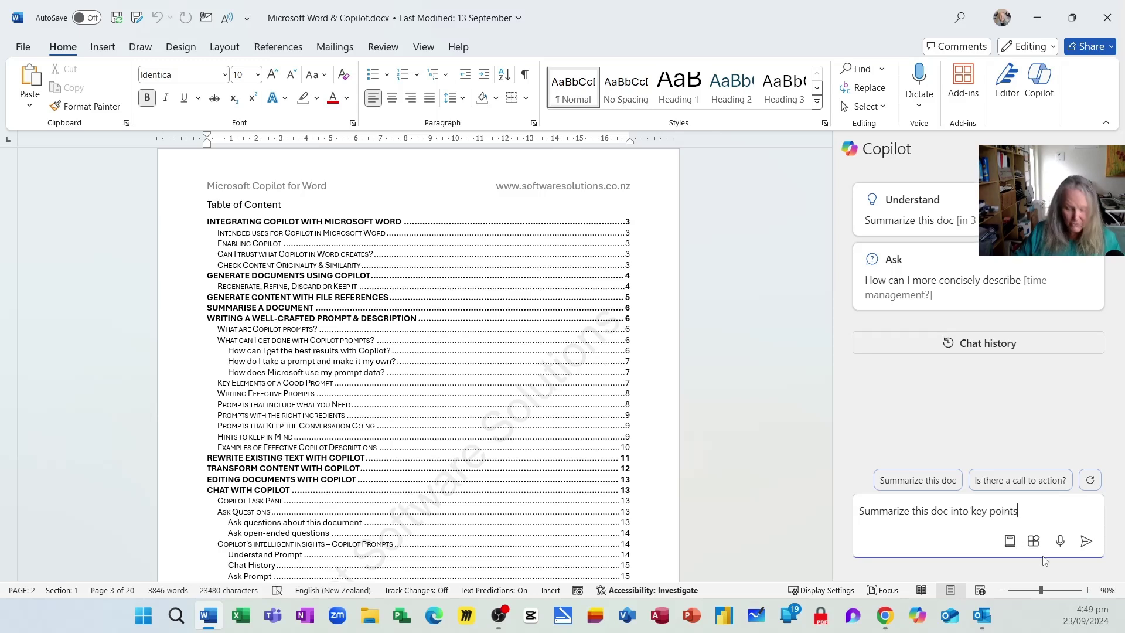
left_click(1088, 546)
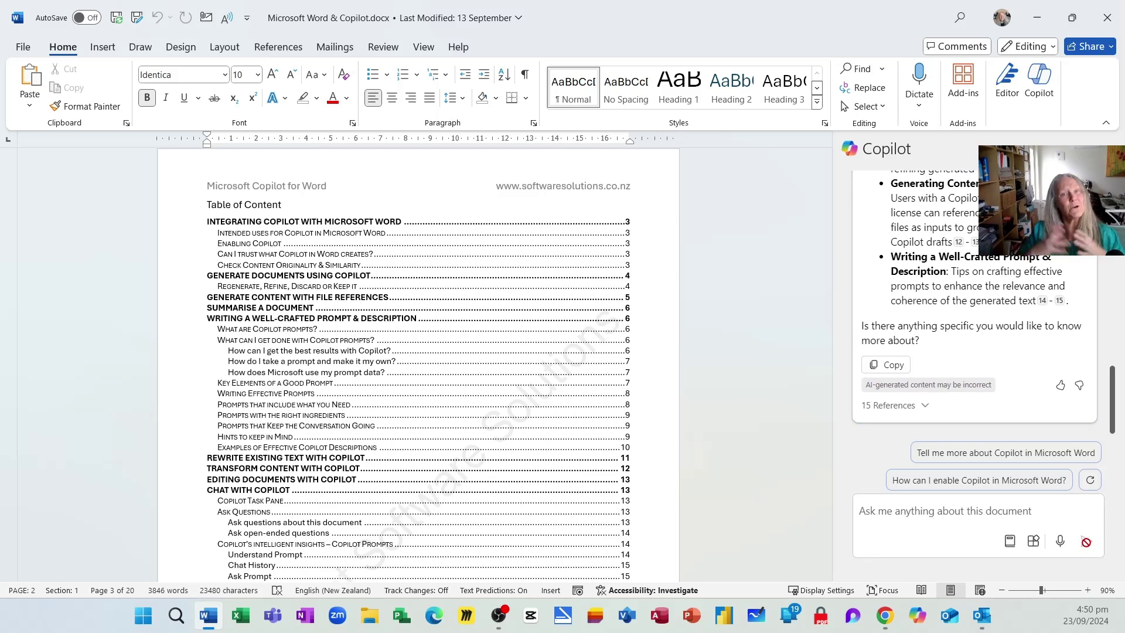
left_click(895, 368)
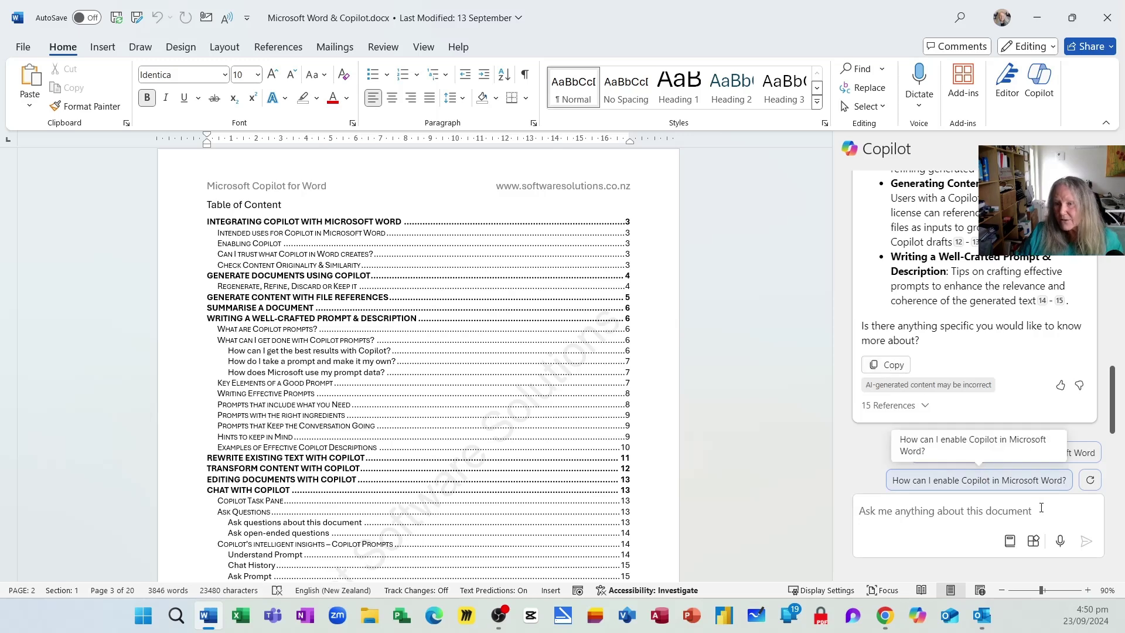
Step: Use the suggested Ask prompt to submit "How can I more concisely describe what copilot is capable of in Microsoft Word"
left_click_drag(1112, 416, 1113, 222)
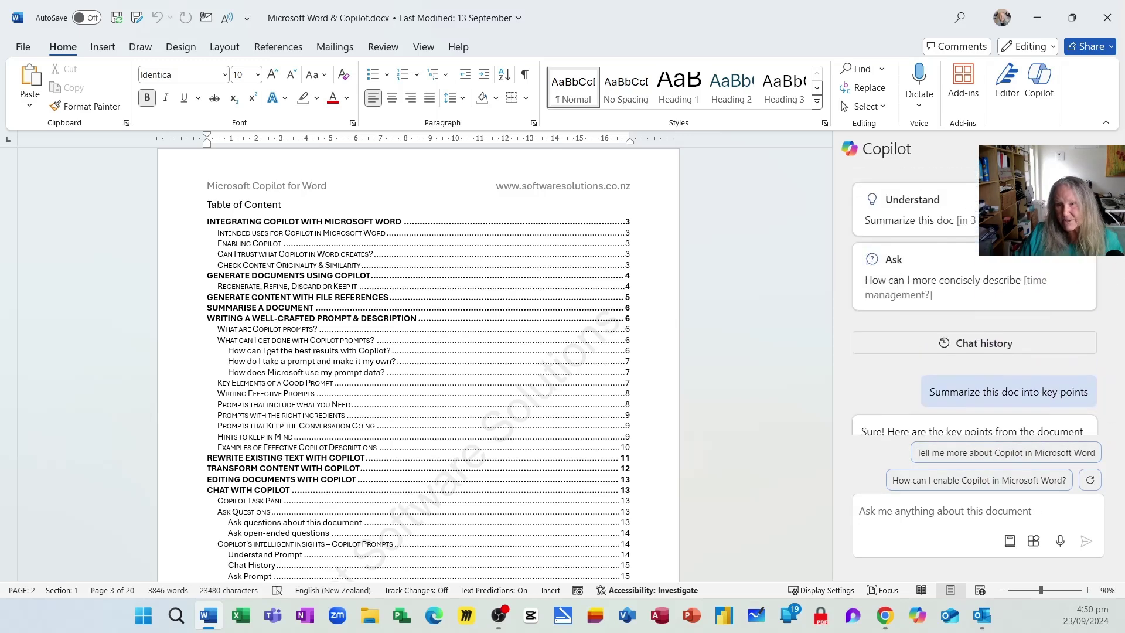
left_click(898, 283)
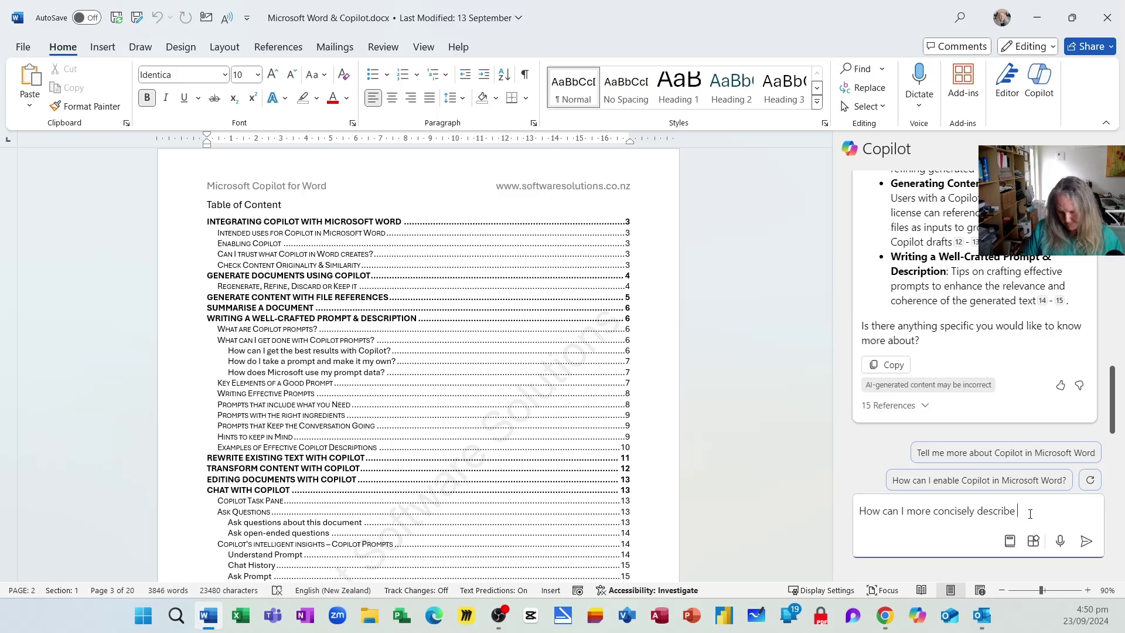
type("what")
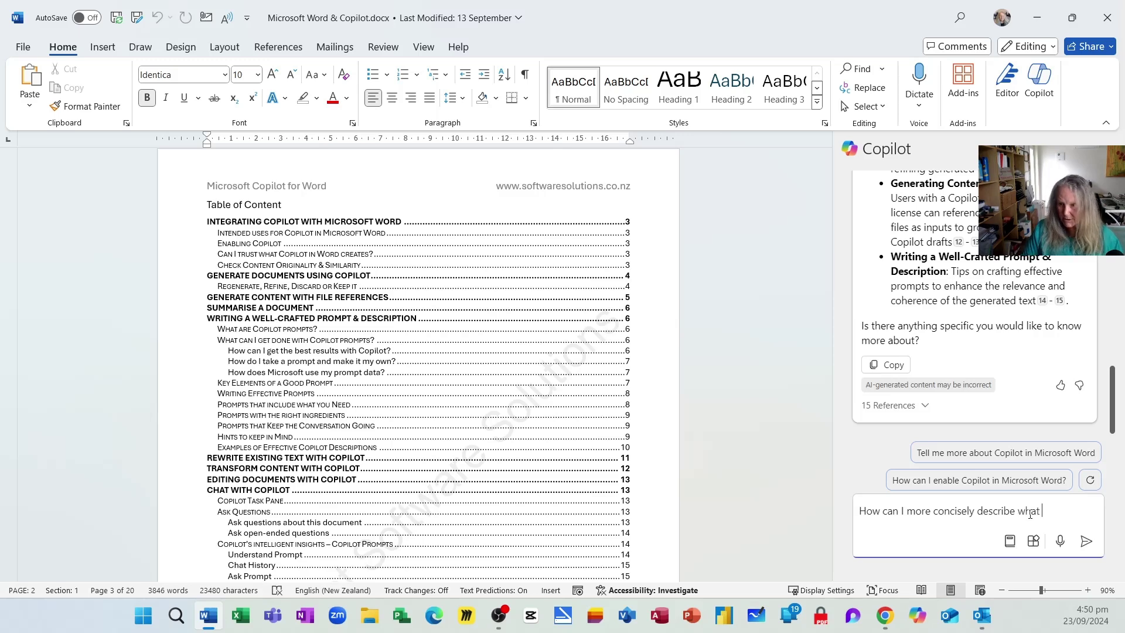
type(" copilot o")
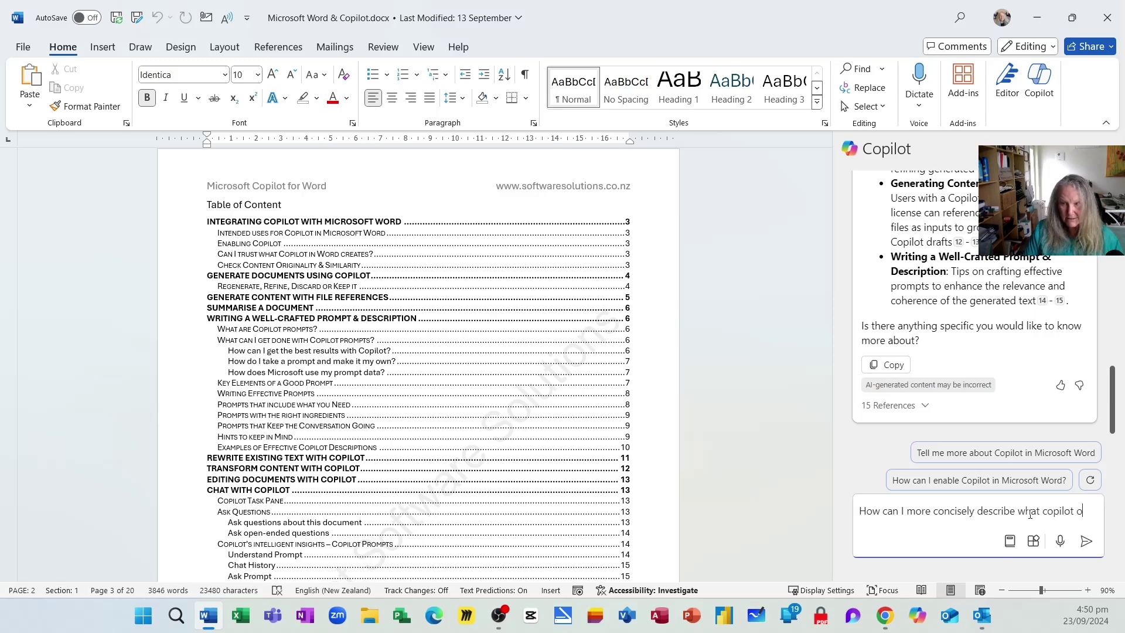
key("BackSpace")
type("is capa")
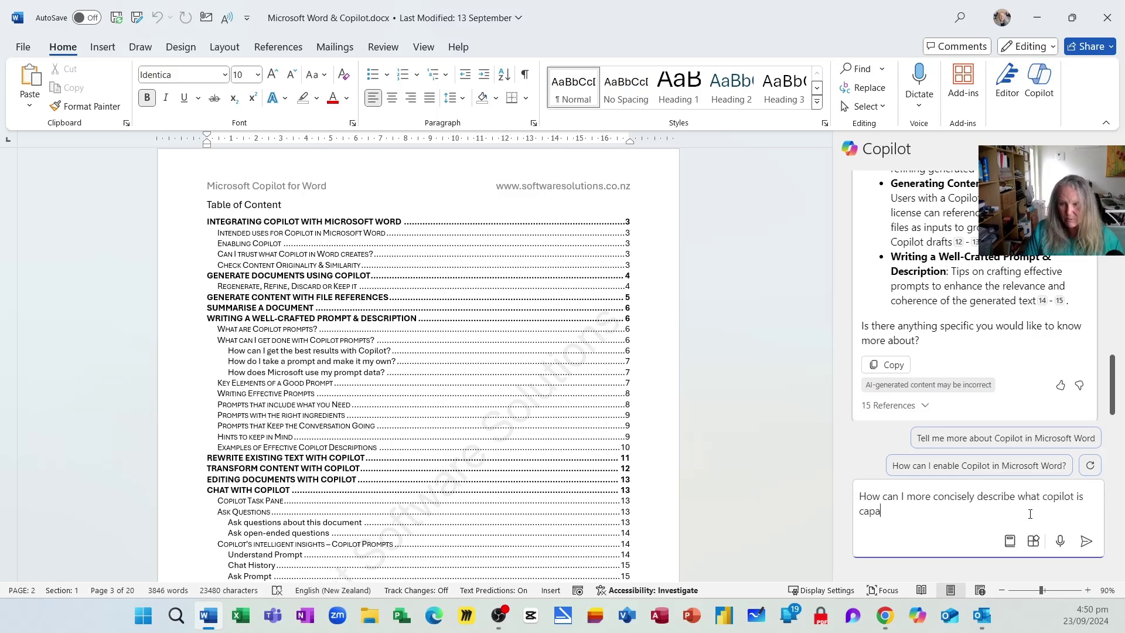
type("ble of in Mic")
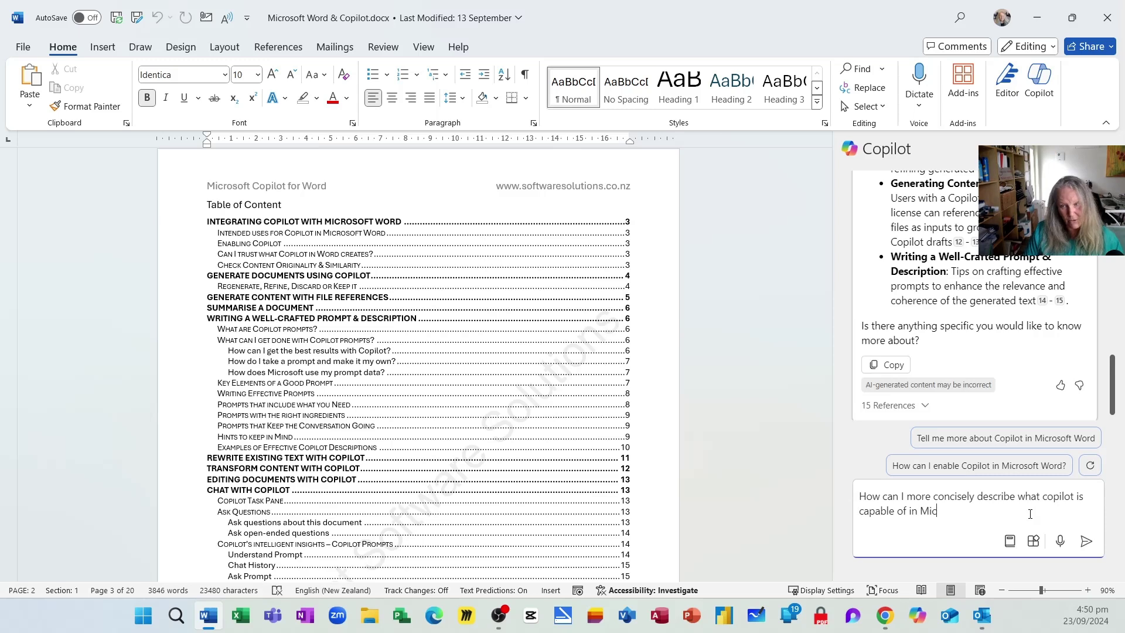
type("rosoft Word")
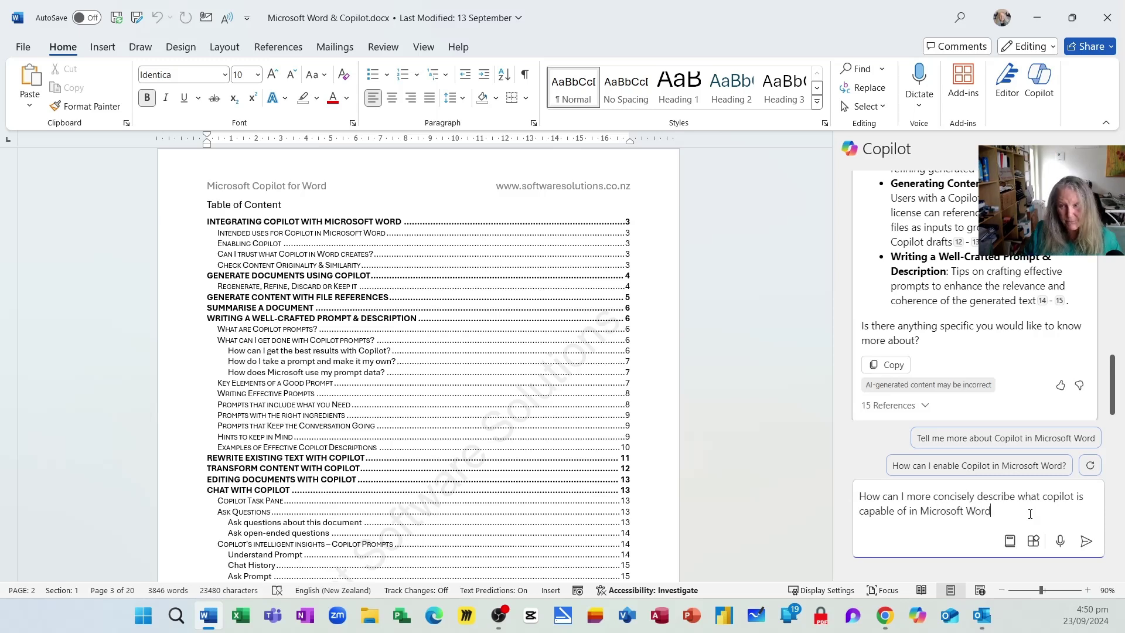
key("Return")
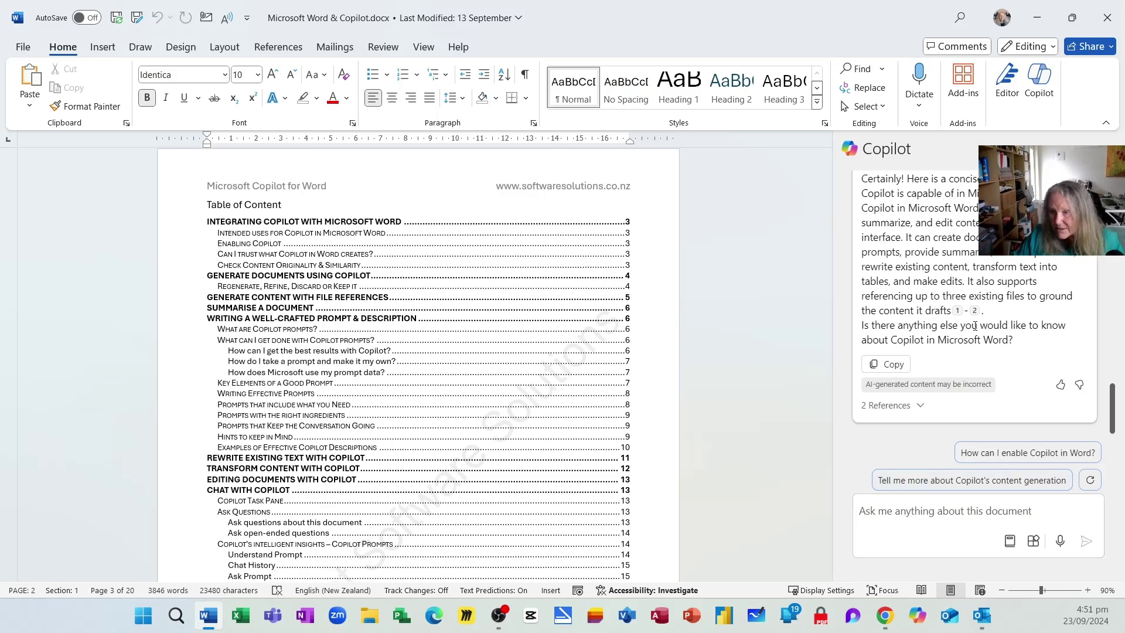
Step: Follow citations 1 and 2 in Copilot's concise description to their source passages in the document, and review the answer
mouse_move(958, 314)
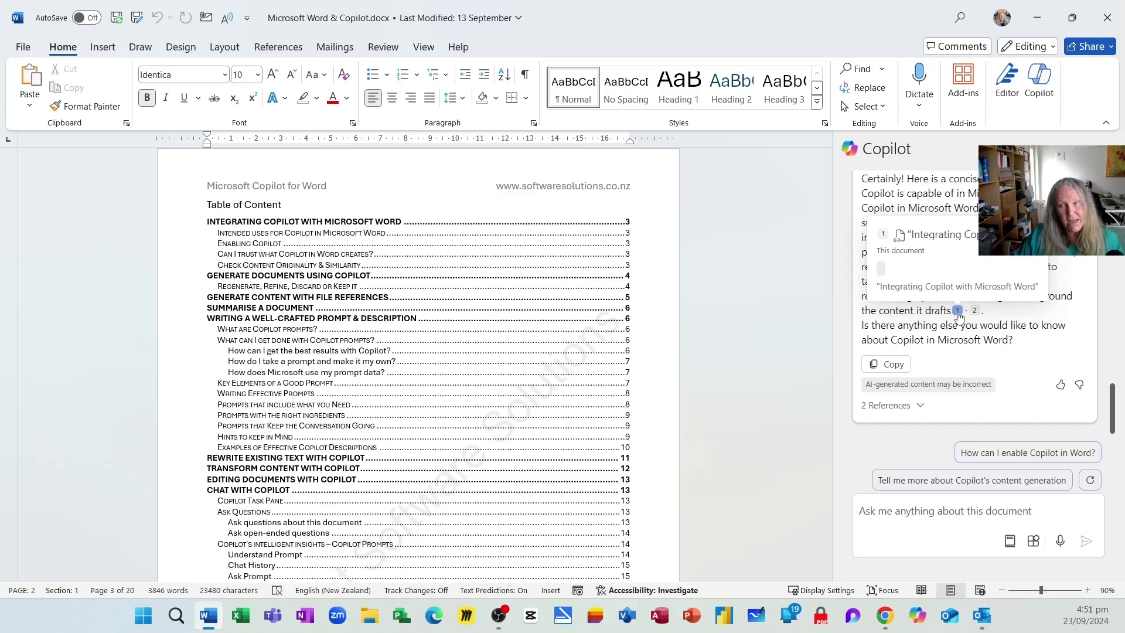
left_click(958, 311)
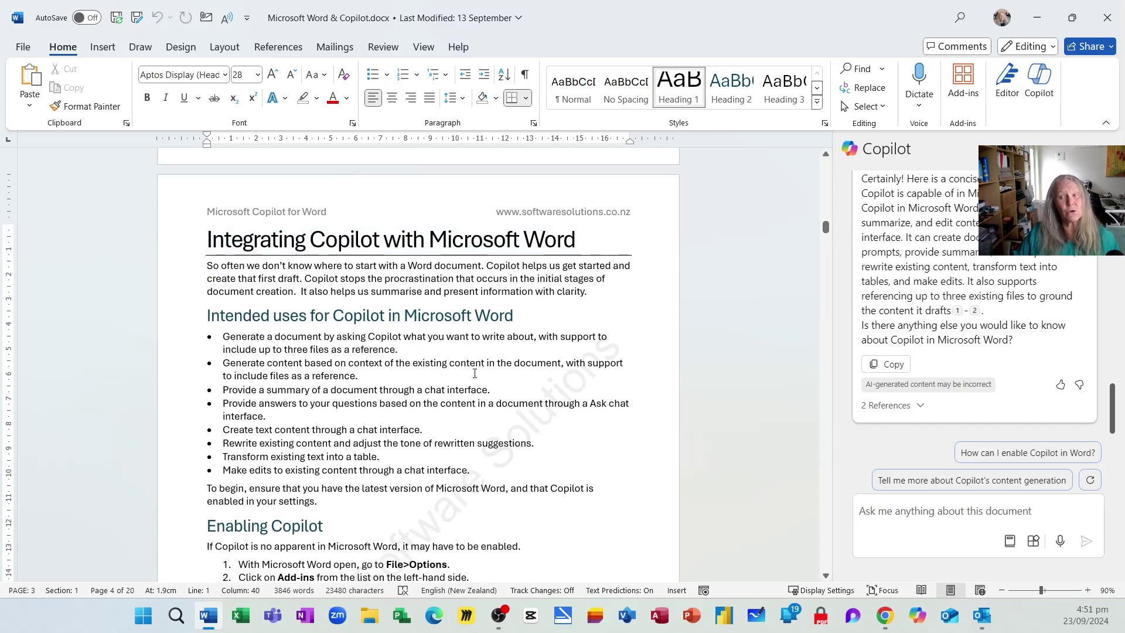
mouse_move(975, 312)
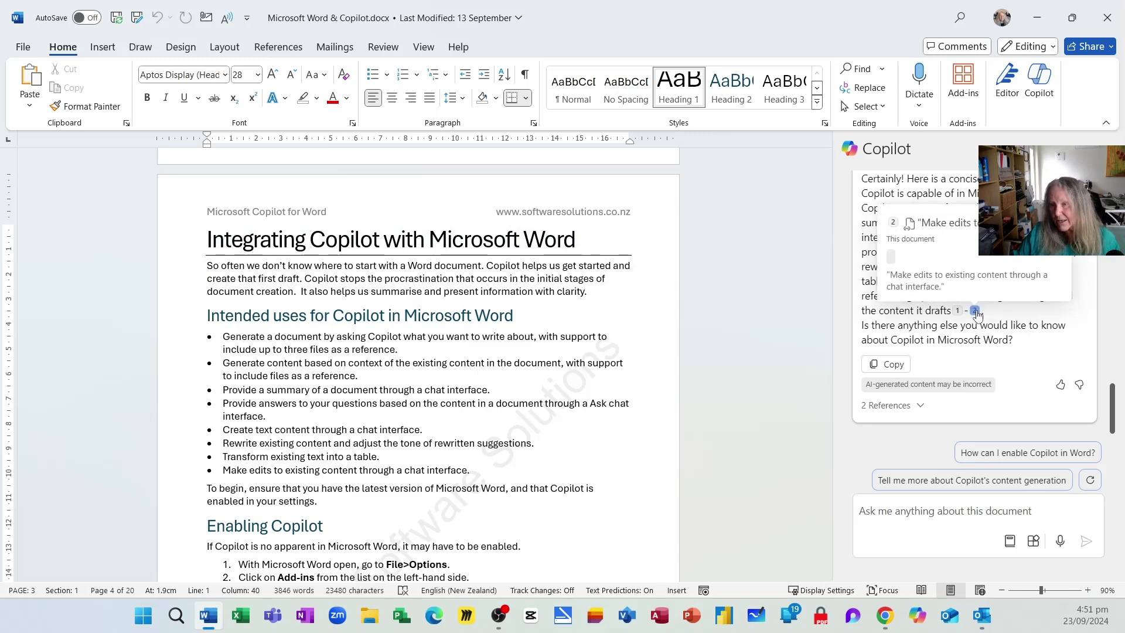
left_click(976, 312)
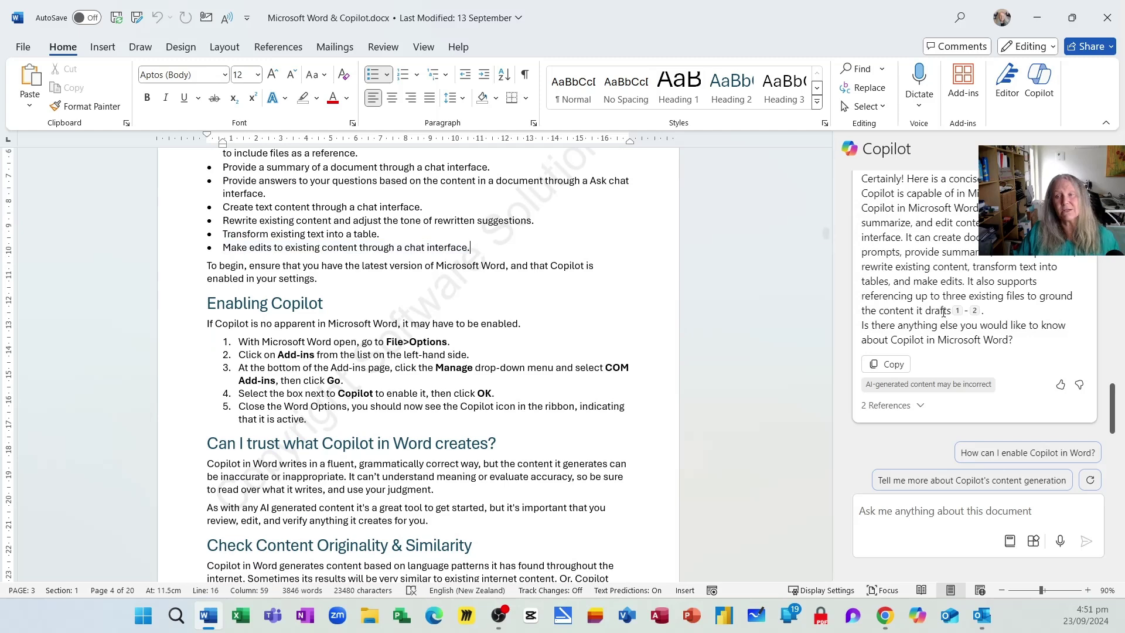
scroll(973, 339, "up", 1)
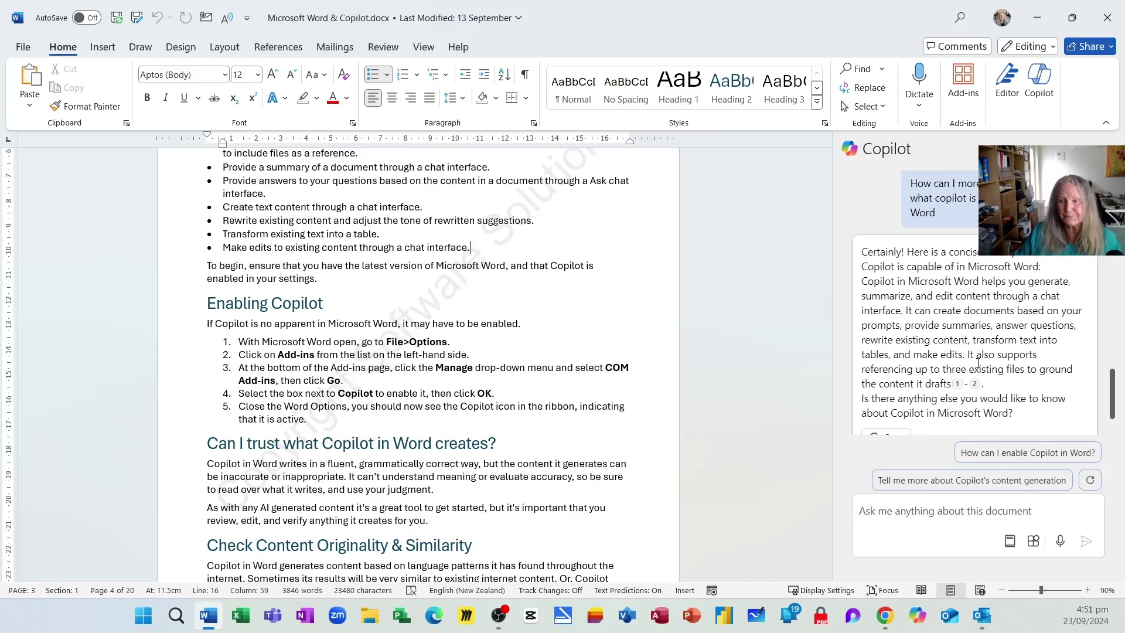
Step: Ask Copilot "Is there a quote by a New Zealand Prime Minister about courage?"
left_click(888, 532)
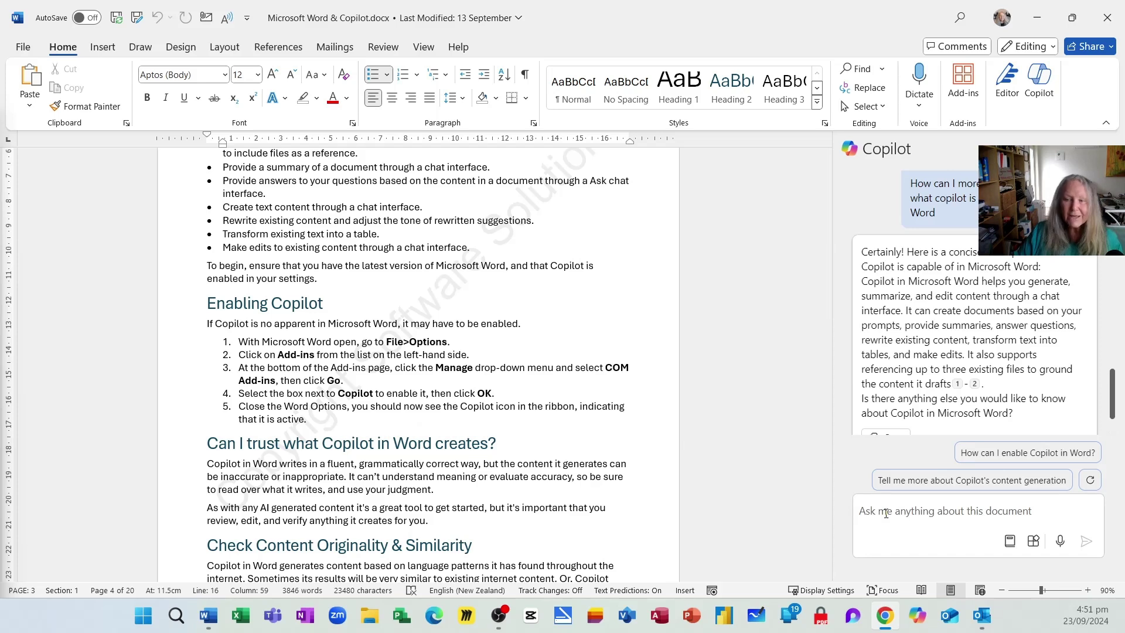
left_click(883, 513)
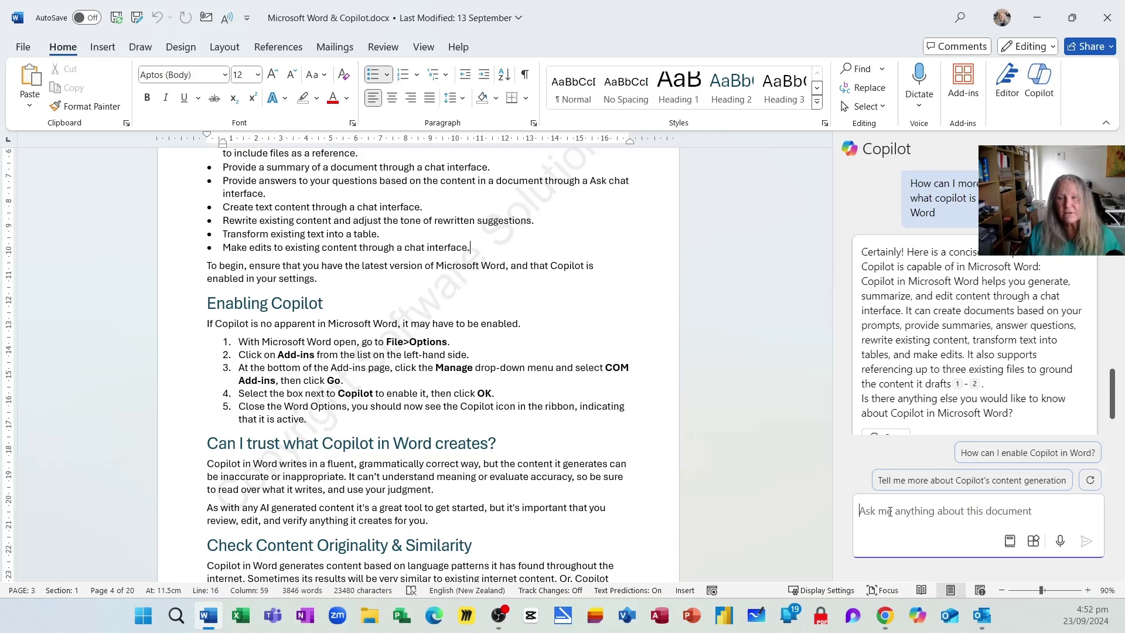
key("ctrl+v")
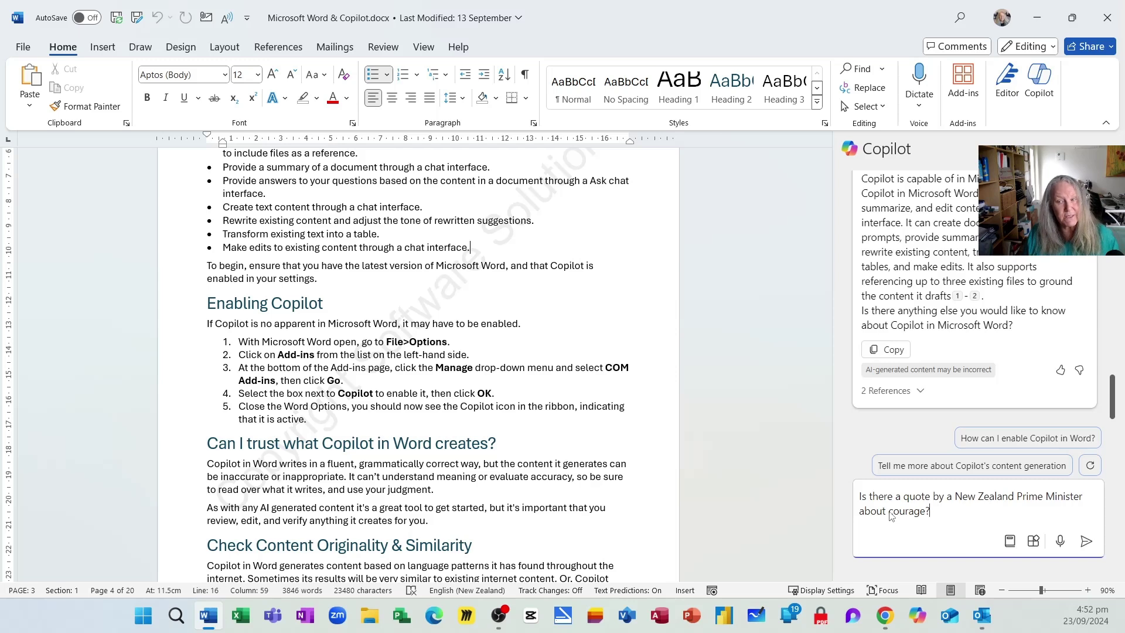
key("Return")
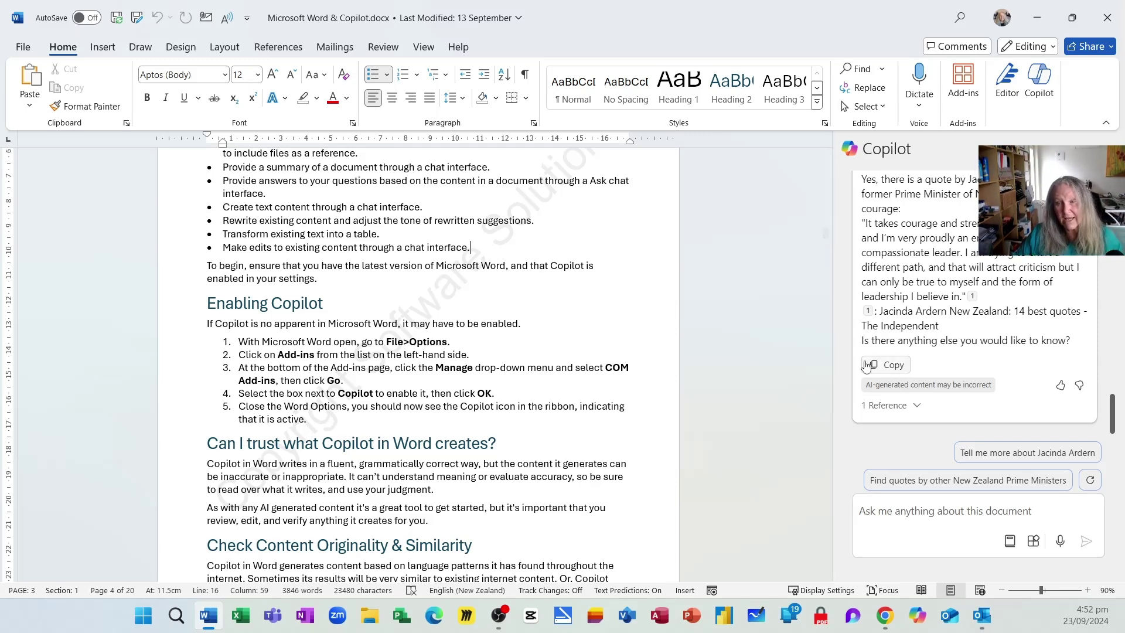
Step: Review the Copilot conversation at different text sizes, from the courage quote answer back to the key-point summary of the document
mouse_move(974, 298)
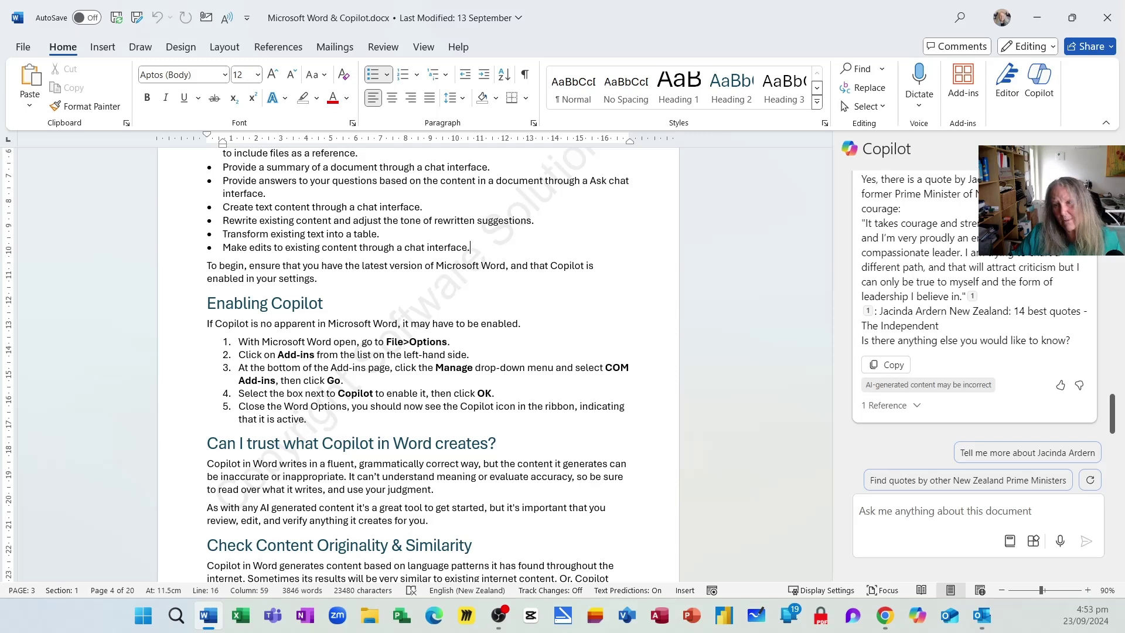
scroll(975, 351, "down", 2)
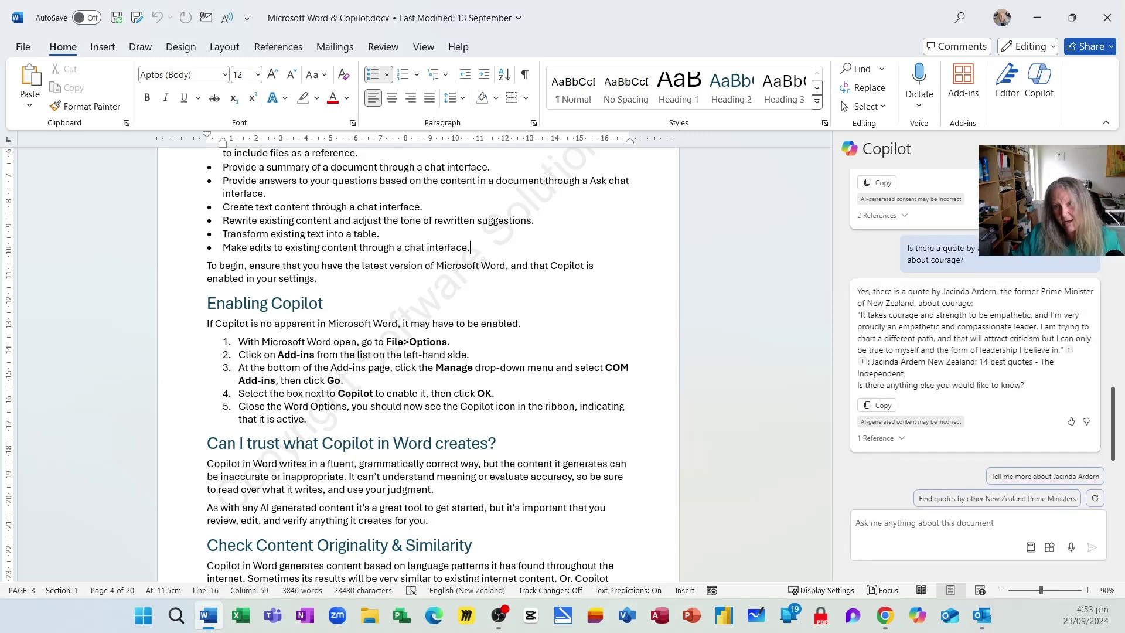
scroll(988, 259, "down", 1)
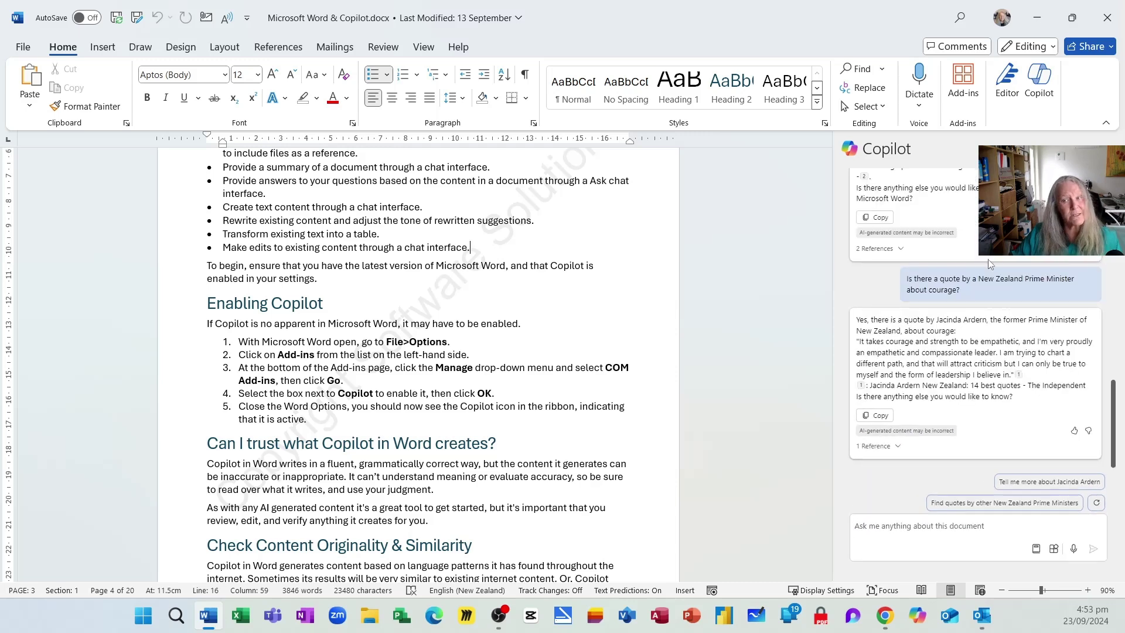
scroll(1001, 276, "down", 1)
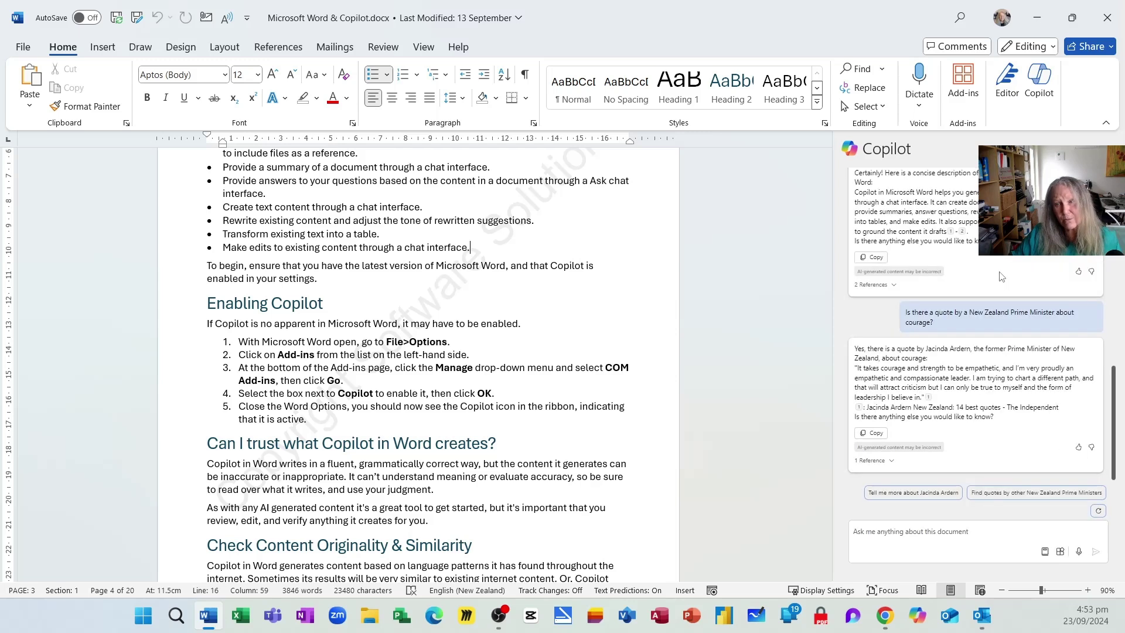
scroll(1001, 276, "down", 1)
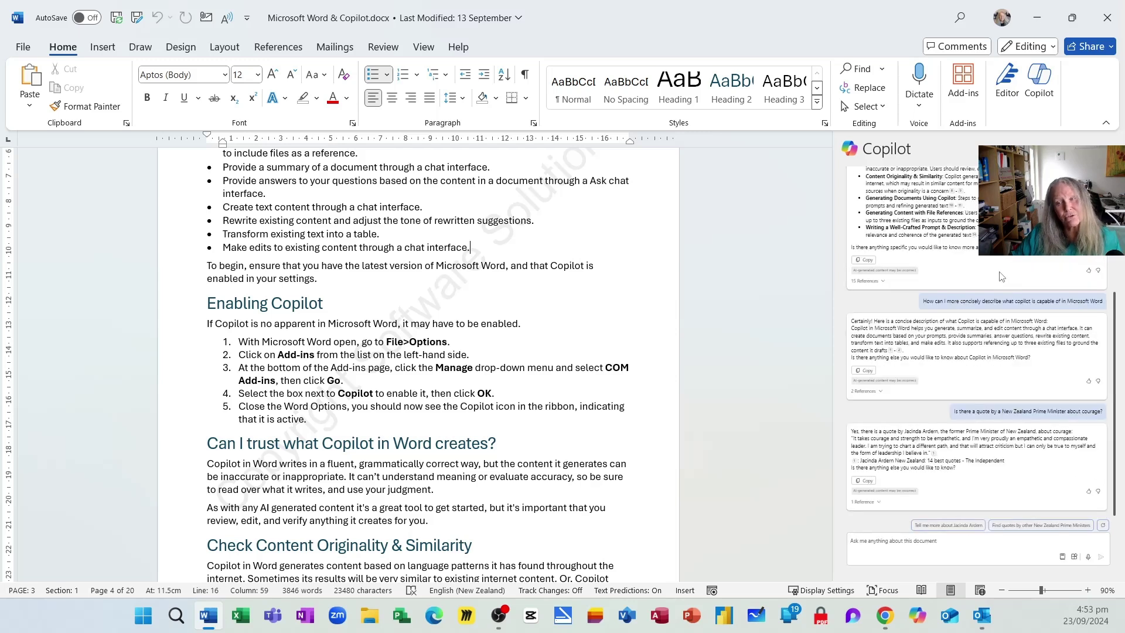
scroll(1001, 277, "up", 3)
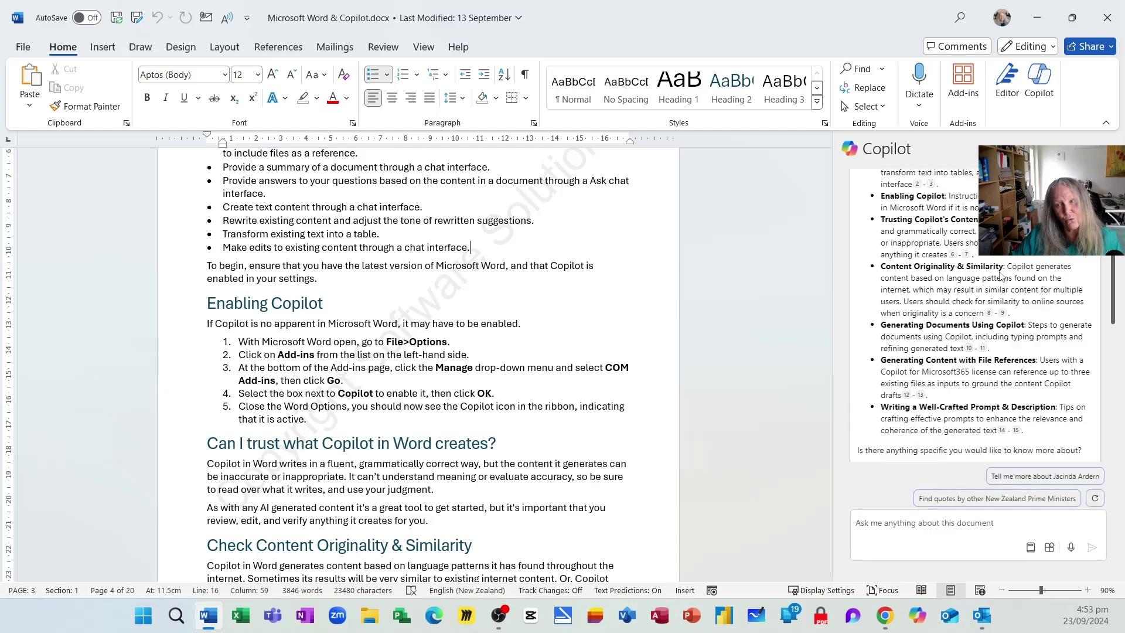
scroll(1001, 275, "up", 4)
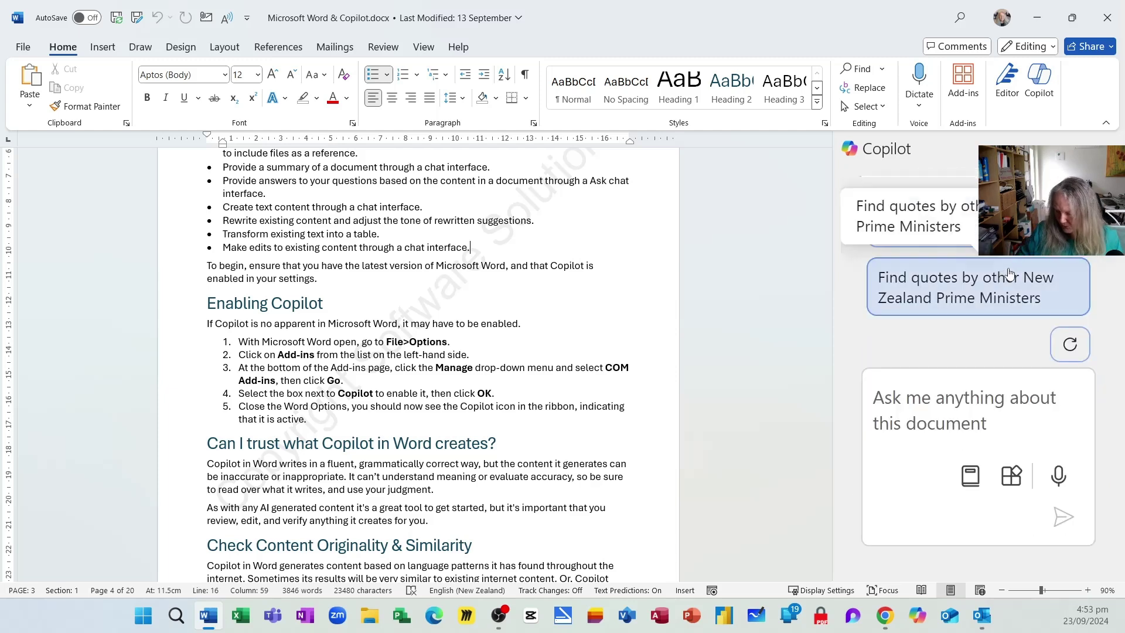
scroll(1008, 269, "down", 1)
scroll(1010, 268, "down", 4)
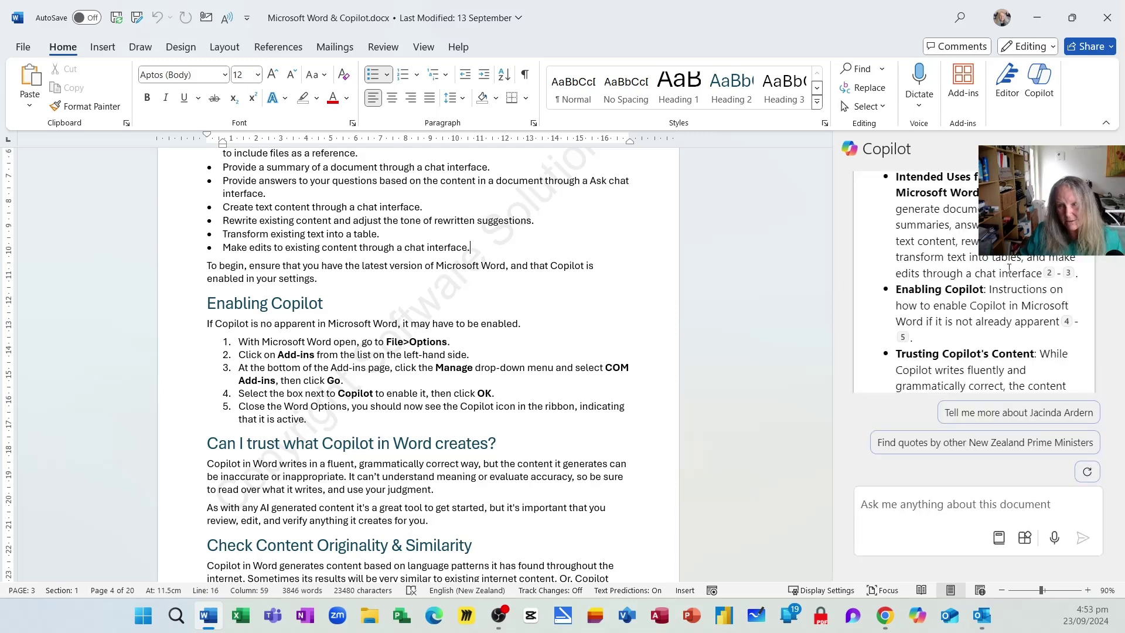
scroll(1009, 269, "down", 1)
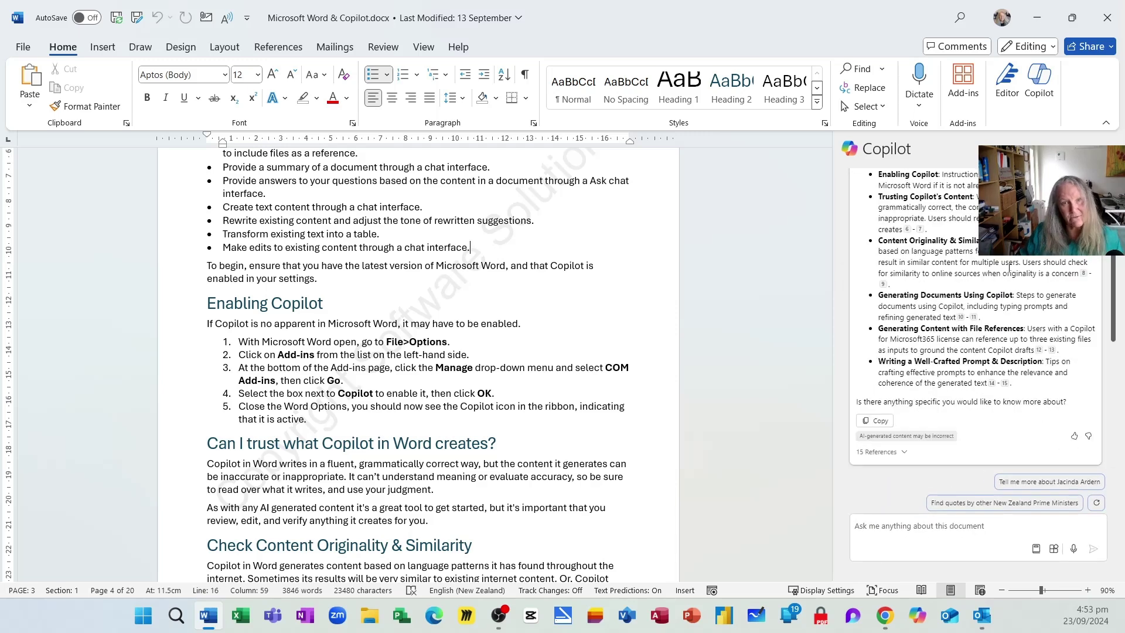
scroll(1009, 268, "up", 3)
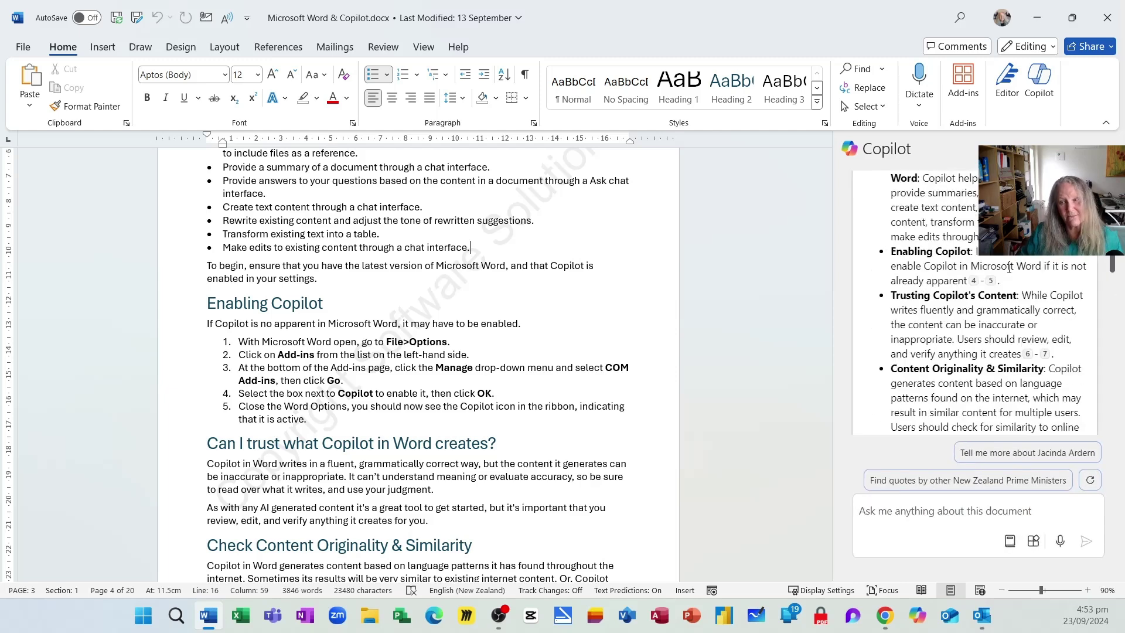
scroll(1010, 268, "down", 1)
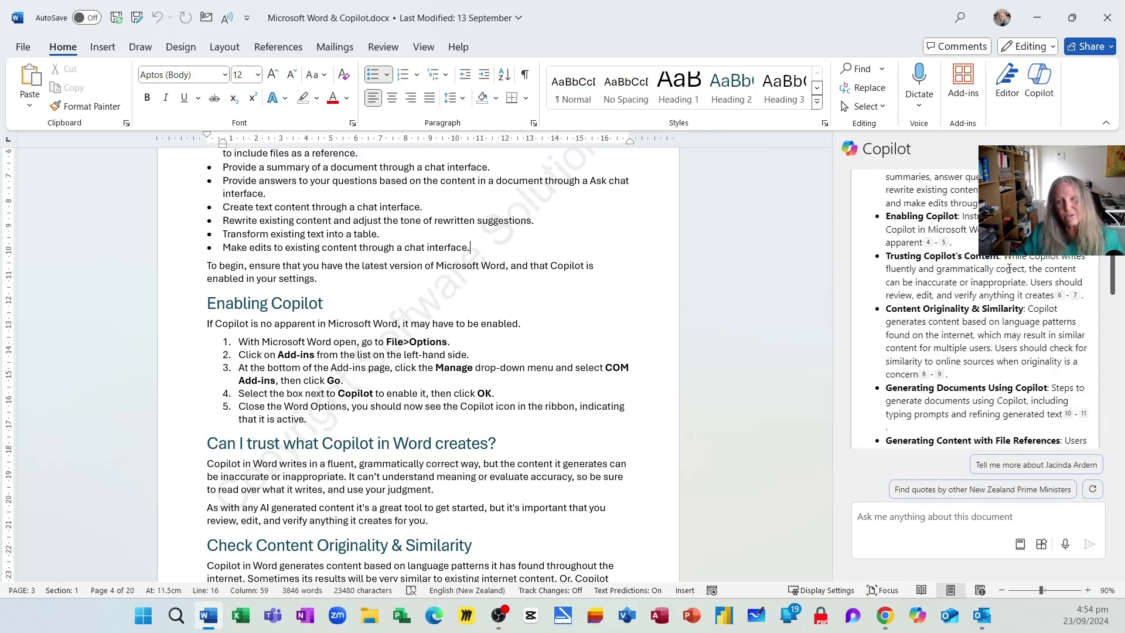
scroll(1007, 317, "up", 3)
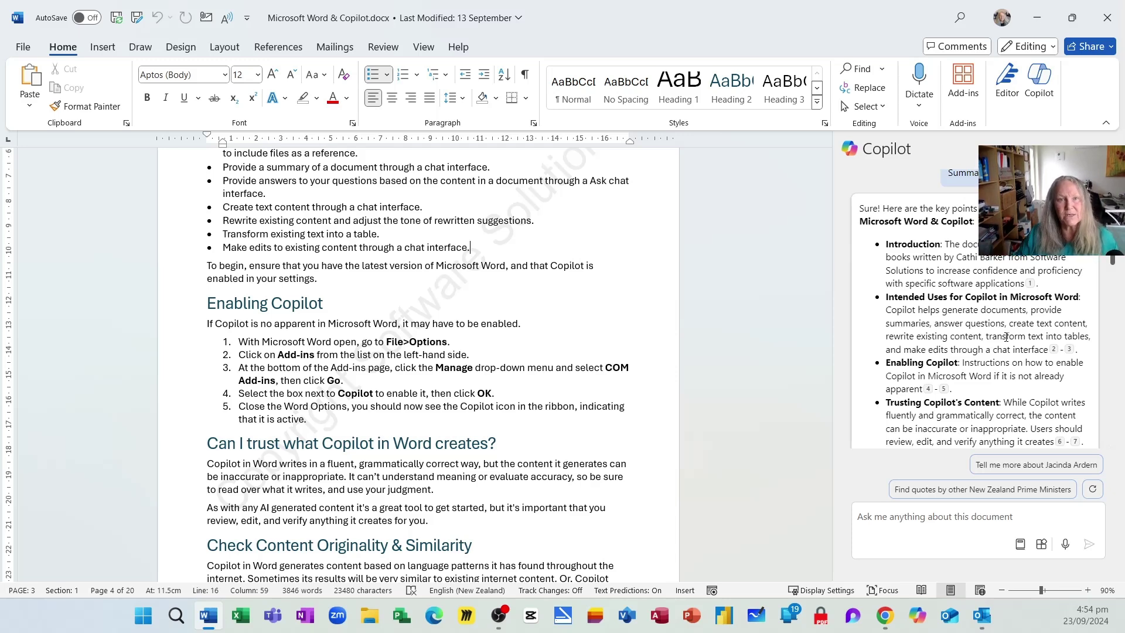
Step: Reopen the "Summarize this doc into key points" conversation from the Copilot chat history
scroll(1007, 337, "up", 5)
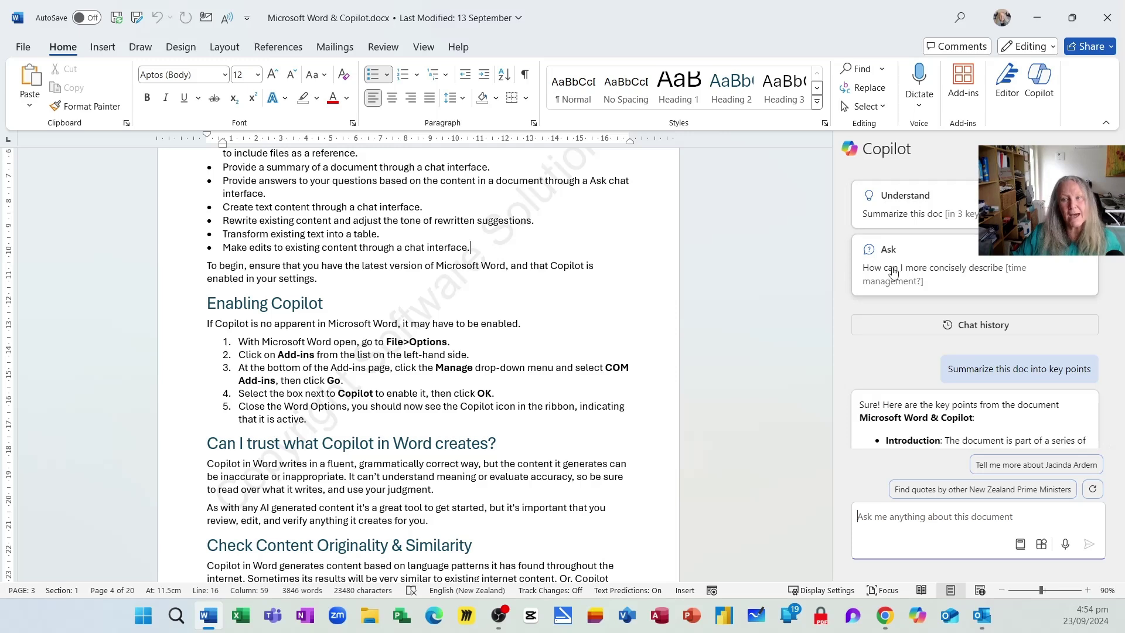
left_click(977, 326)
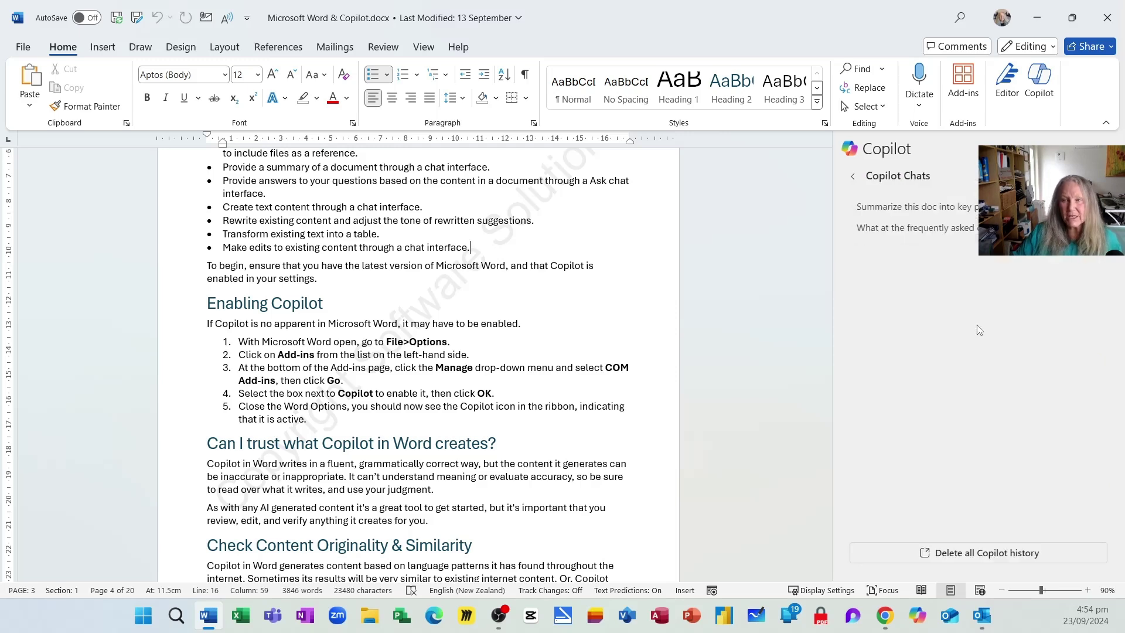
left_click(913, 211)
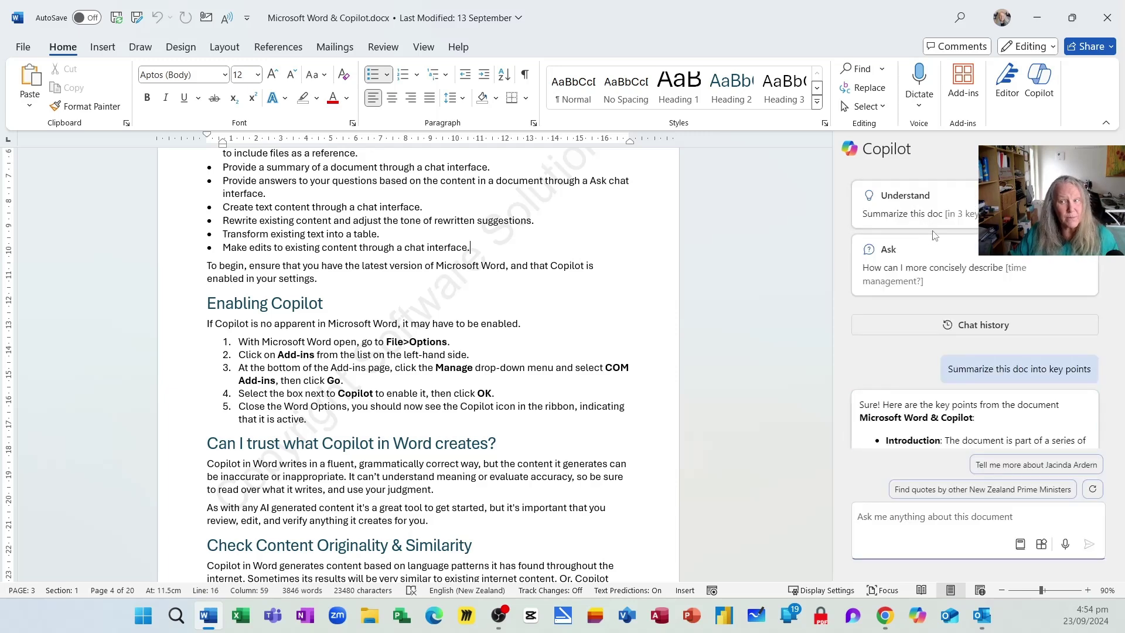
Step: Open the earlier chat about frequently asked questions for Copilot in Microsoft Word from the chat history and review it
left_click(976, 323)
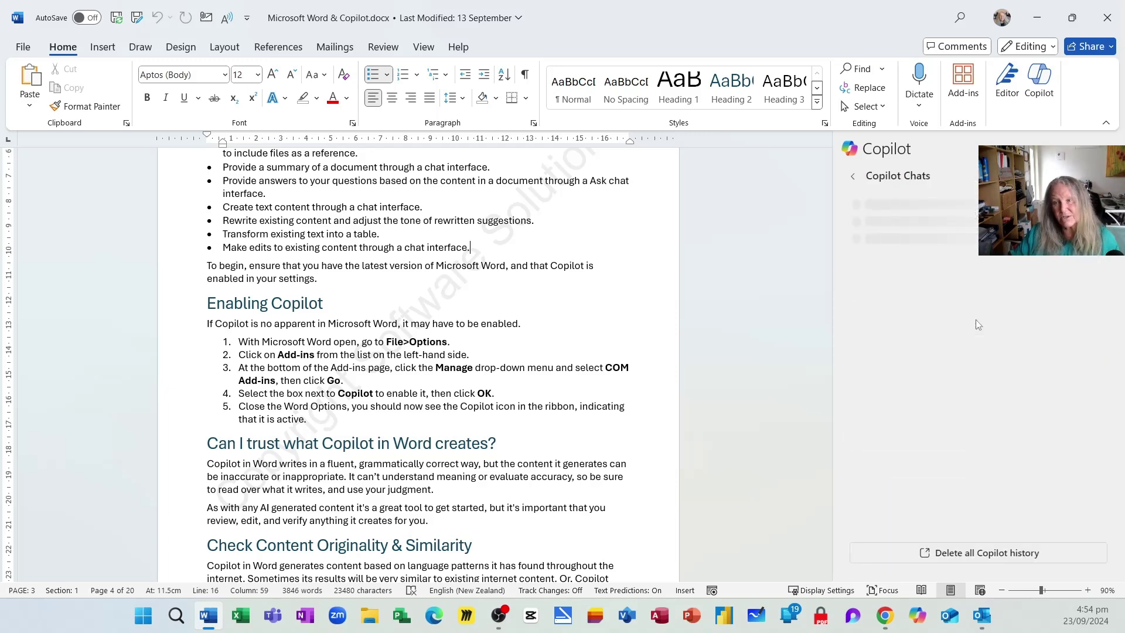
left_click(935, 229)
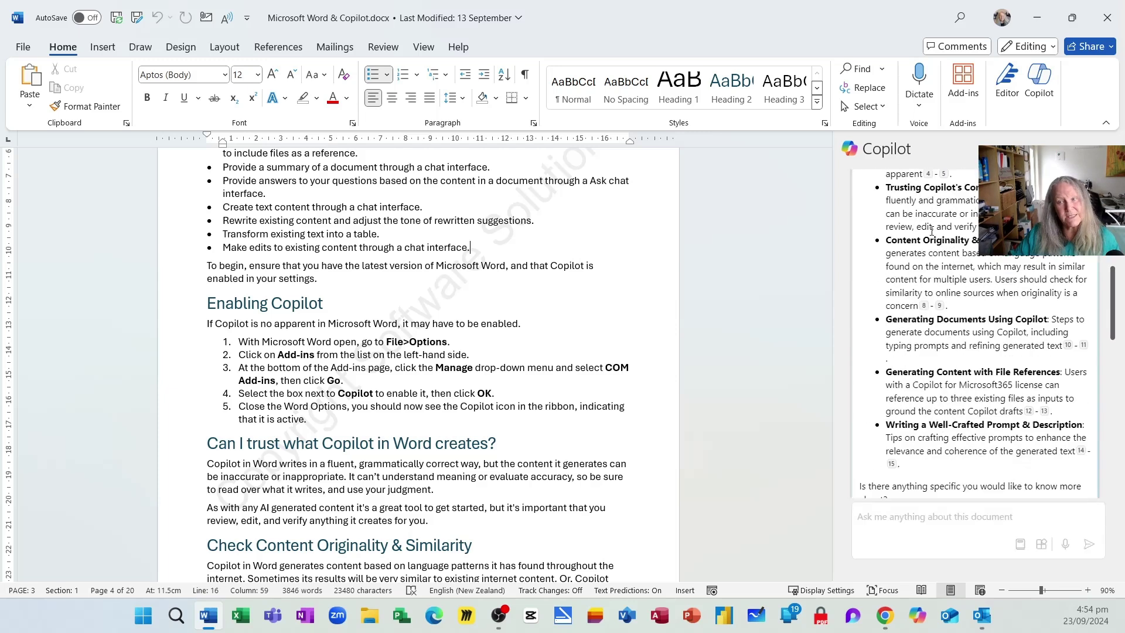
scroll(966, 344, "up", 10)
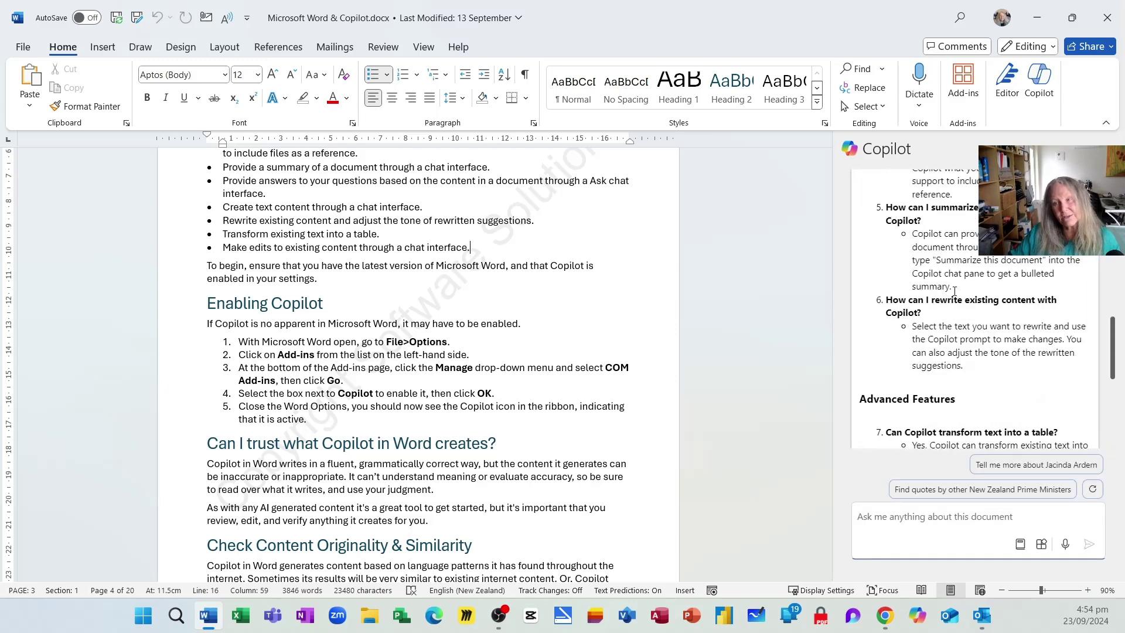
left_click(973, 328)
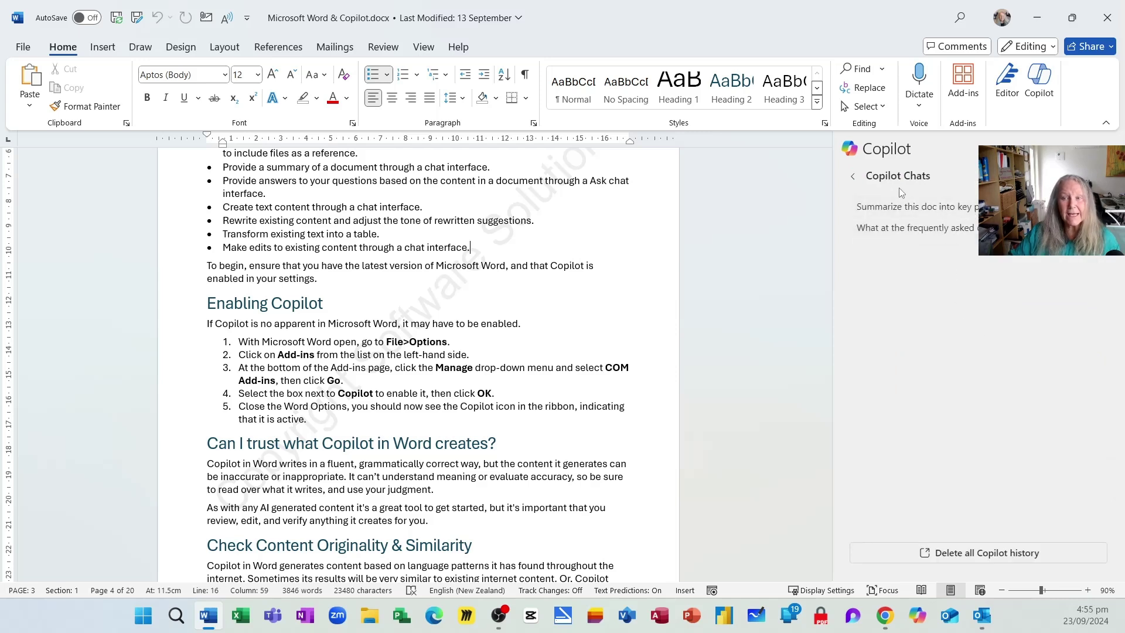
left_click(854, 176)
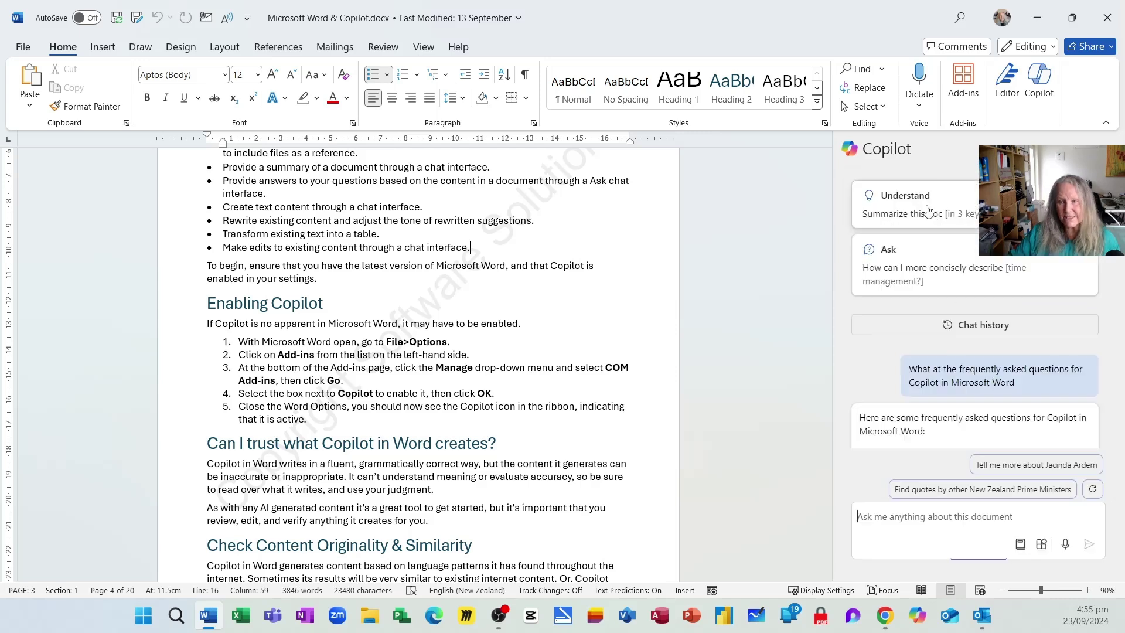
Step: Start a new, empty Copilot chat from the chat history and check the list of saved conversations
left_click(966, 329)
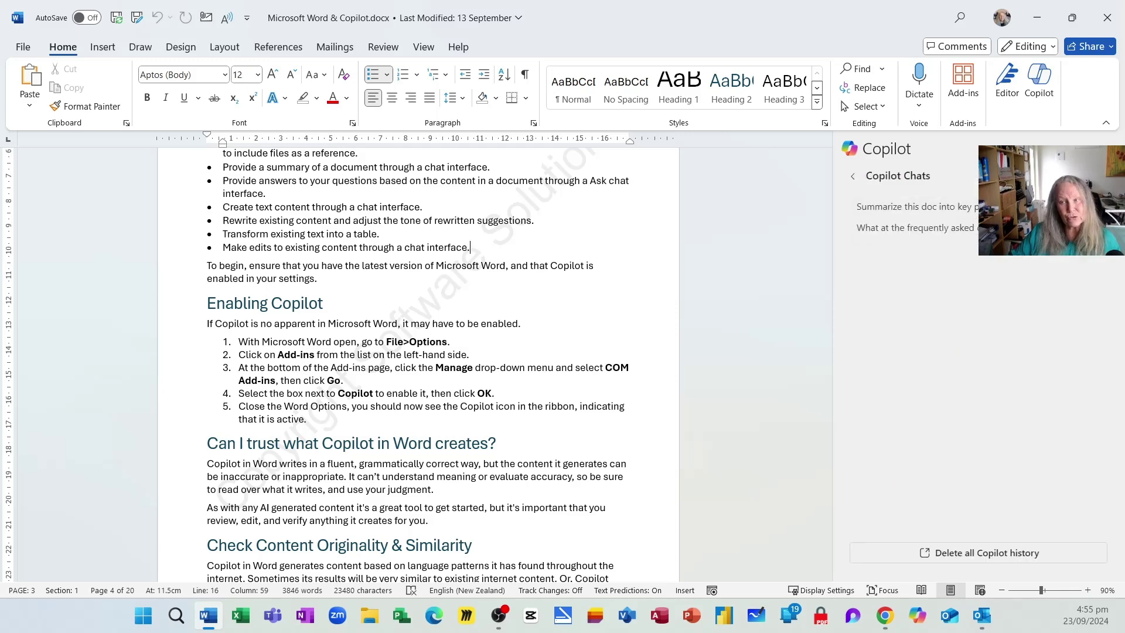
left_click(1081, 176)
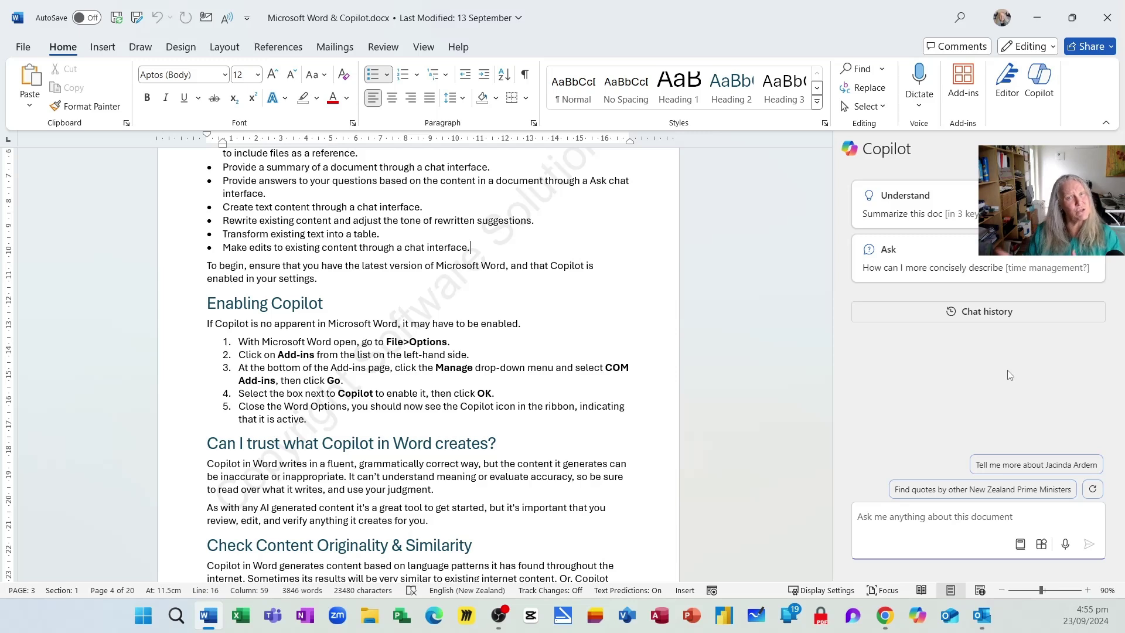
left_click(1005, 314)
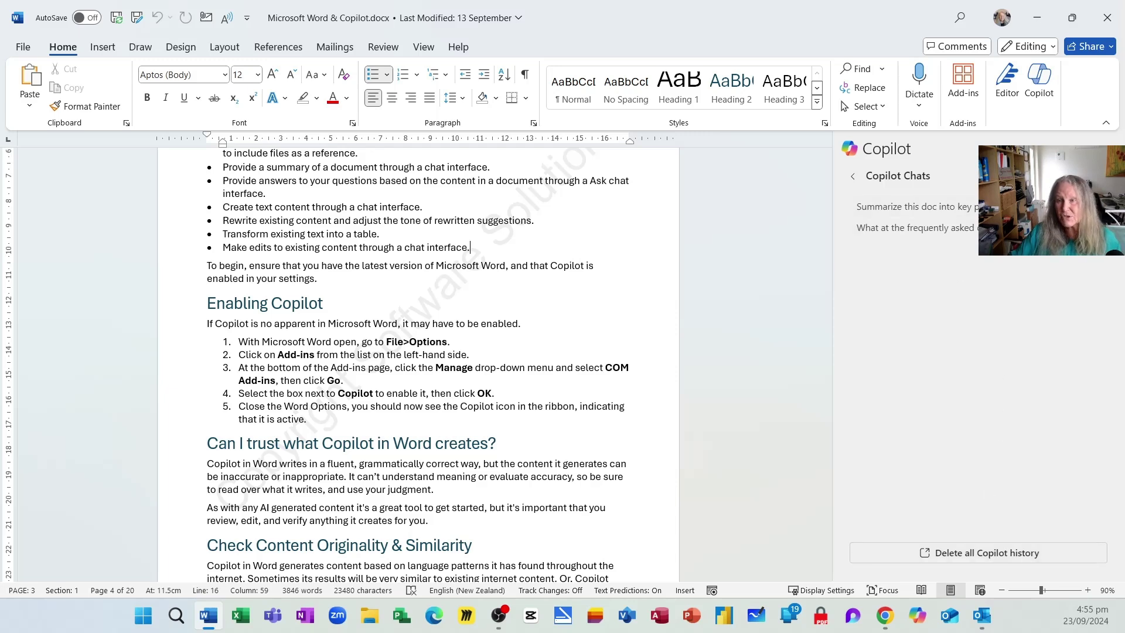
left_click(854, 177)
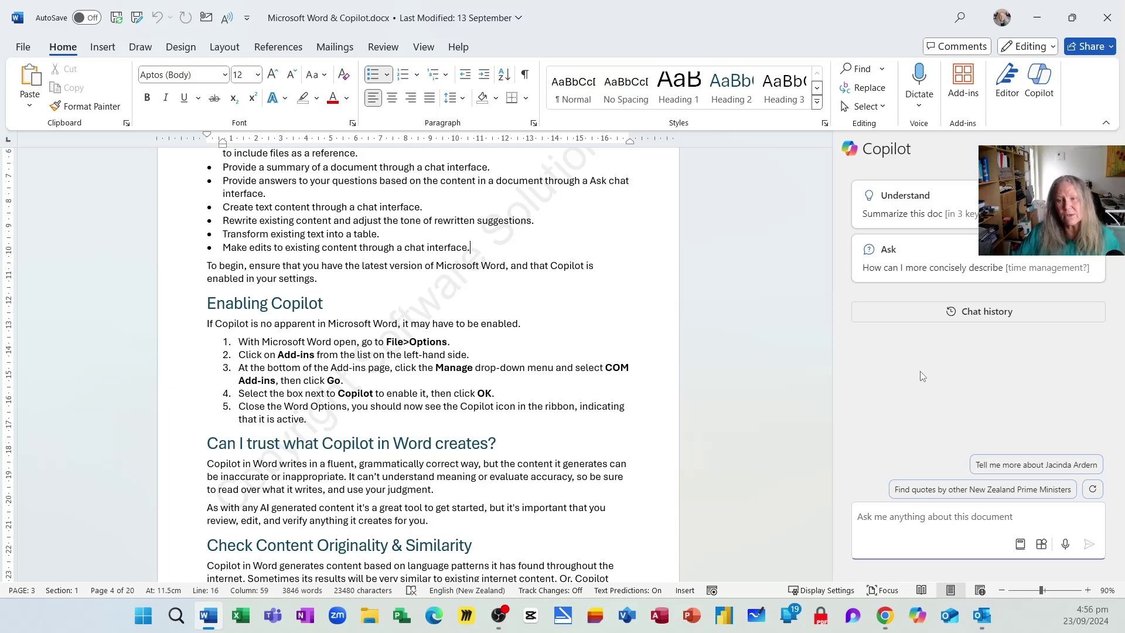
Step: Examine the suggested Understand and Ask prompts in Copilot's prompt guide
left_click(1021, 547)
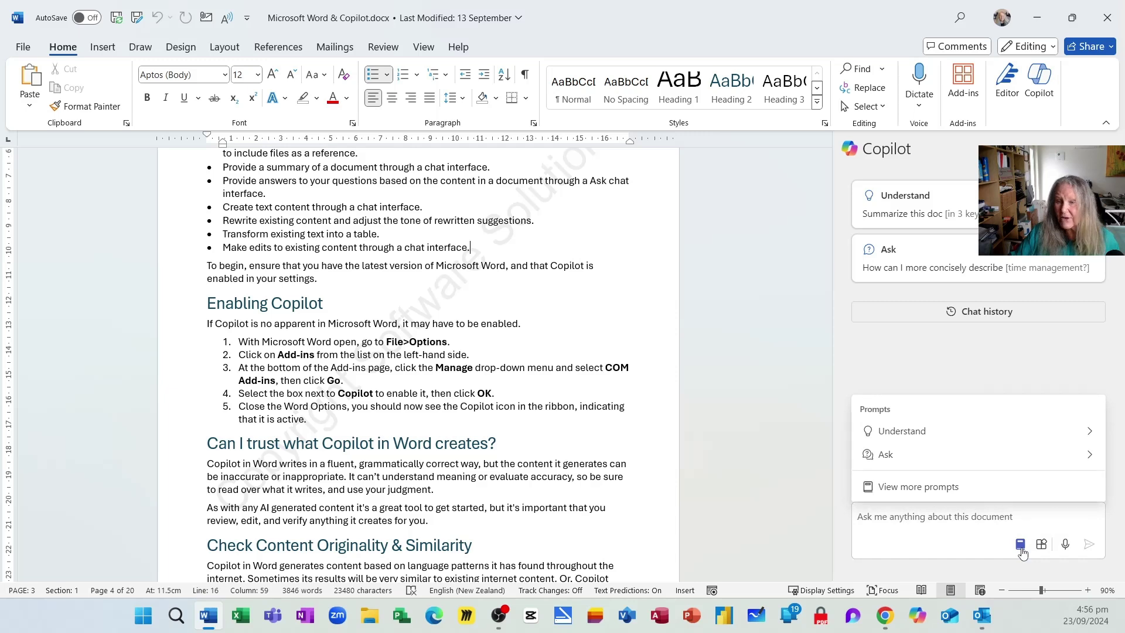
left_click(954, 440)
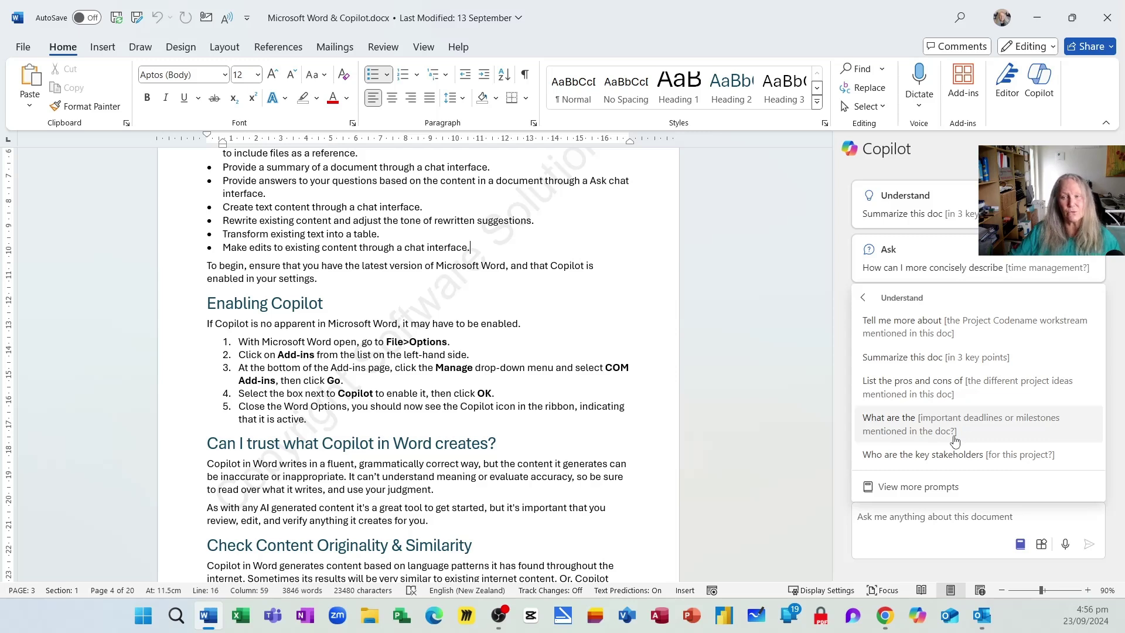
left_click(864, 298)
left_click(914, 454)
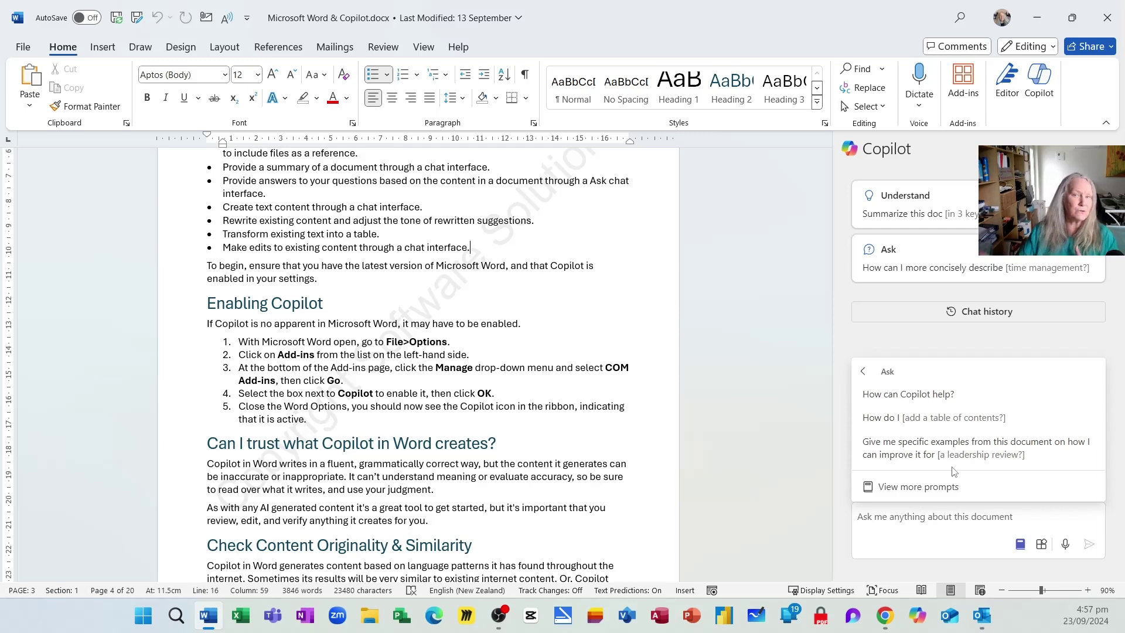
left_click(865, 373)
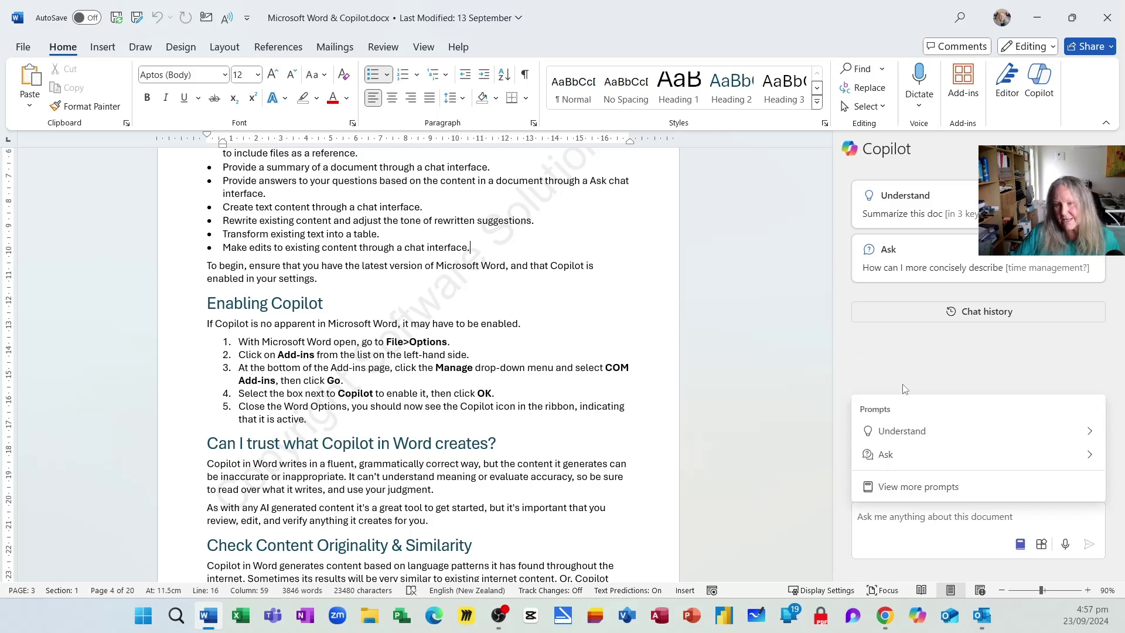
Step: Open the additional prompts from Copilot Lab and browse through the prompt cards
left_click(932, 495)
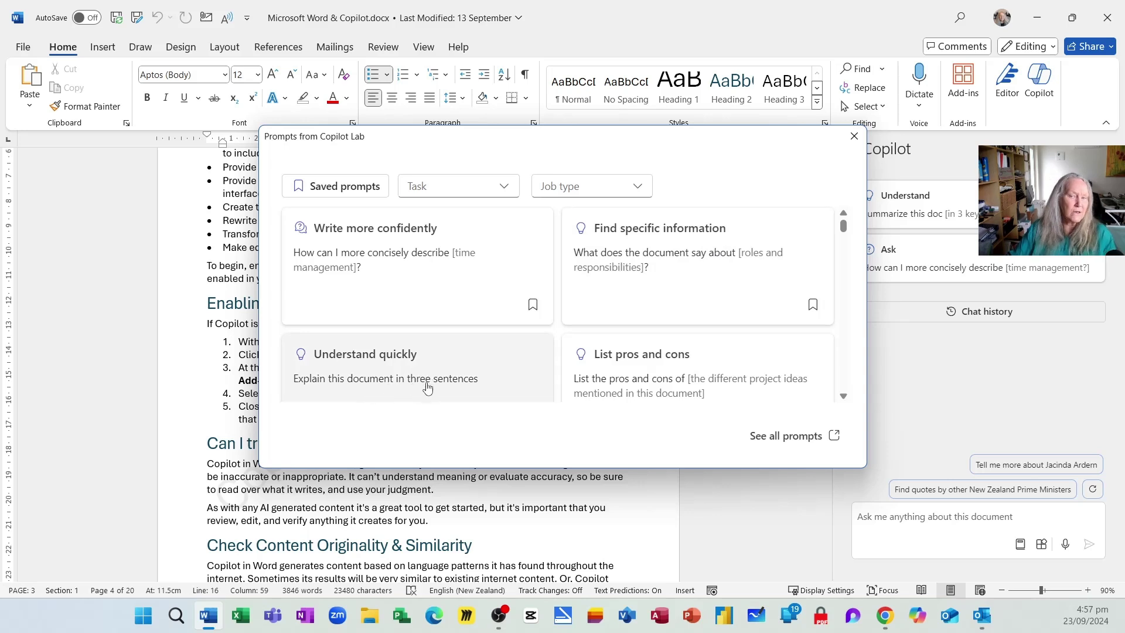
scroll(619, 381, "down", 5)
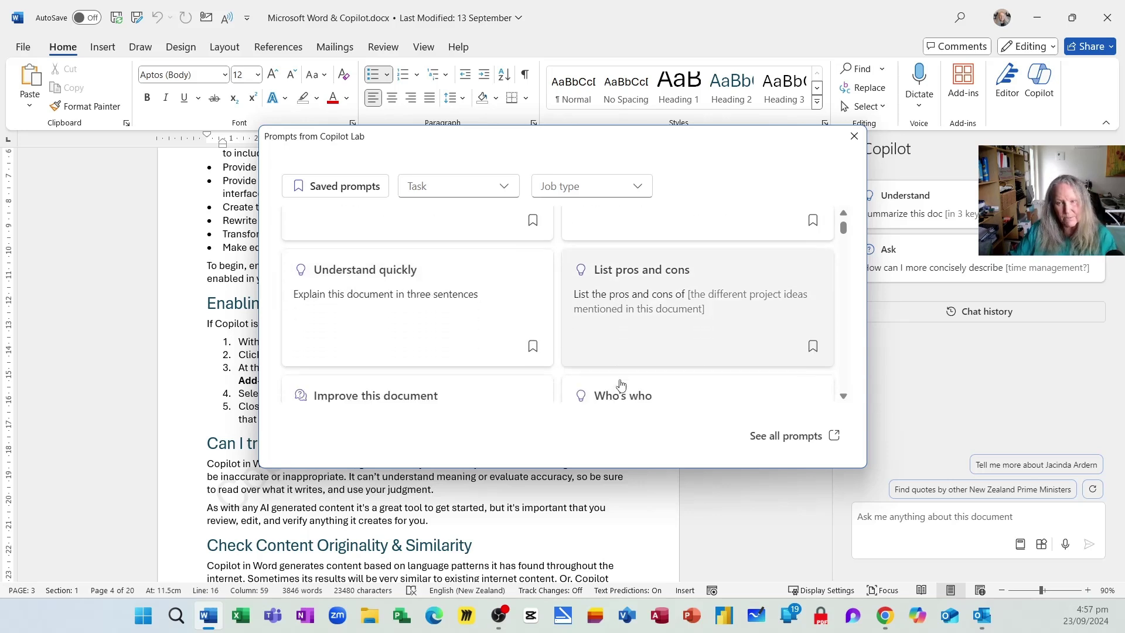
scroll(637, 342, "down", 10)
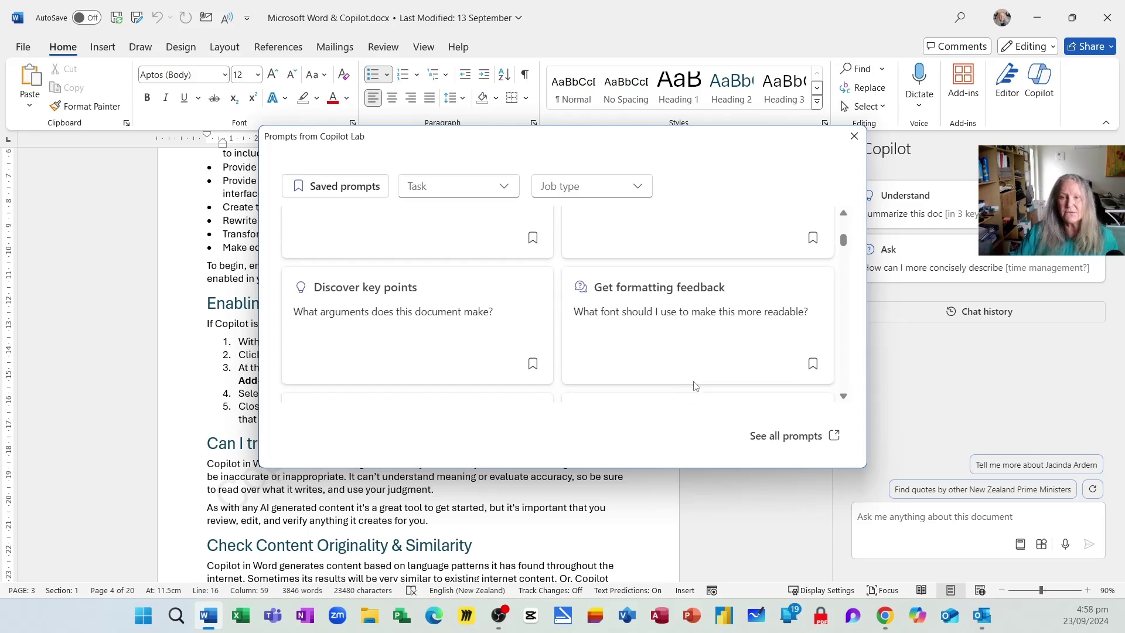
scroll(693, 381, "up", 3)
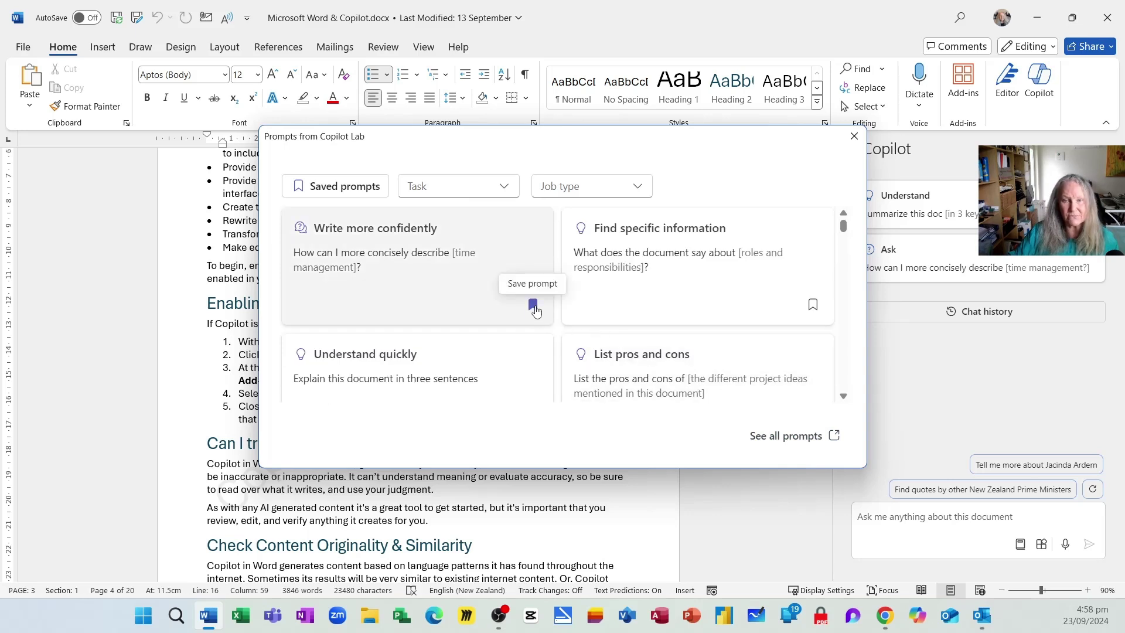
Step: Save the "Write more confidently" and "List pros and cons" prompts and check them in the saved prompts view
left_click(533, 304)
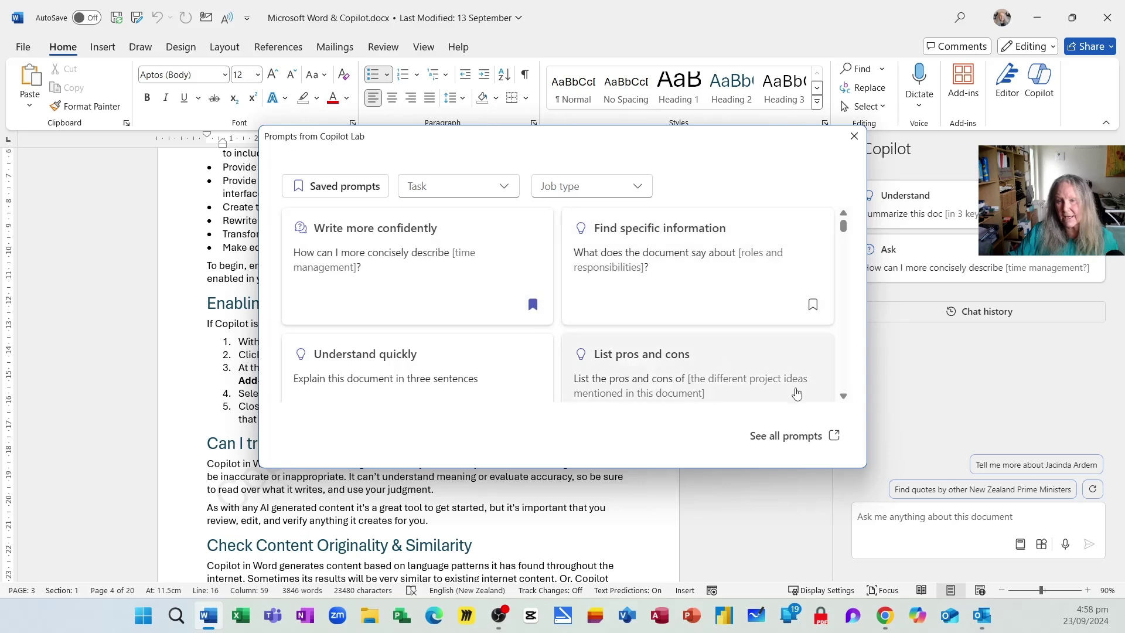
scroll(822, 394, "down", 1)
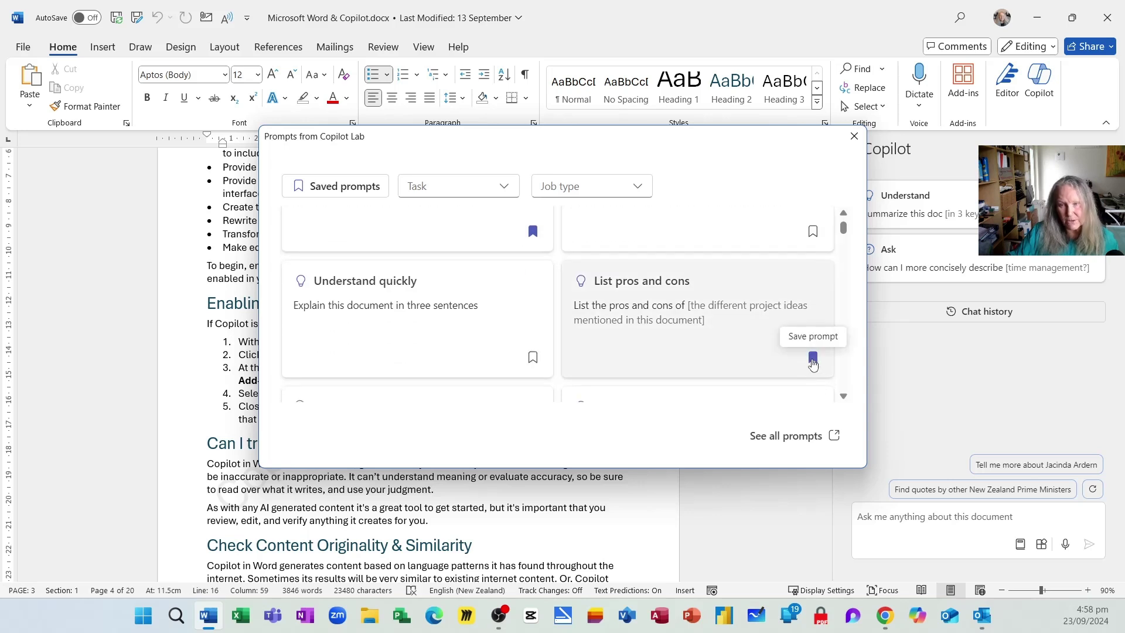
left_click(813, 358)
scroll(736, 352, "up", 1)
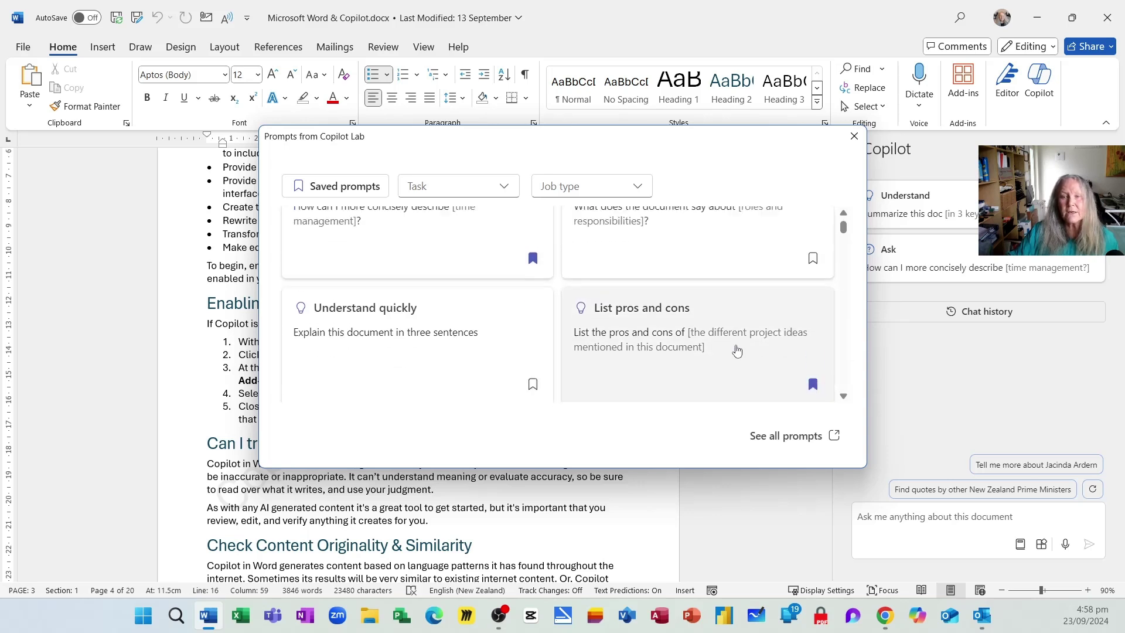
left_click(363, 192)
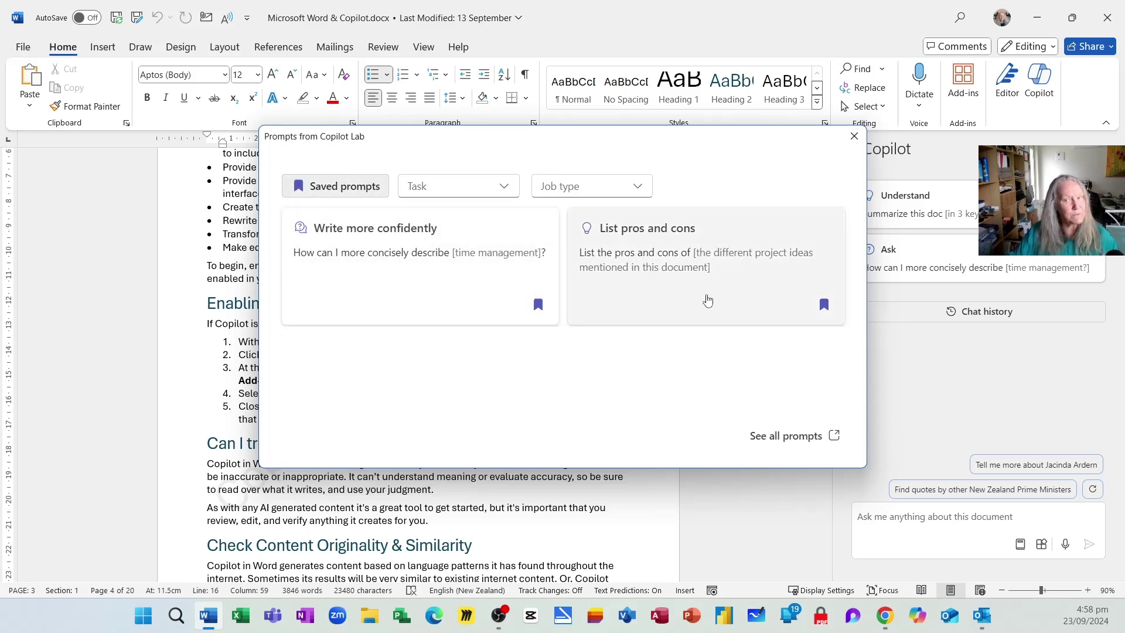
left_click(359, 192)
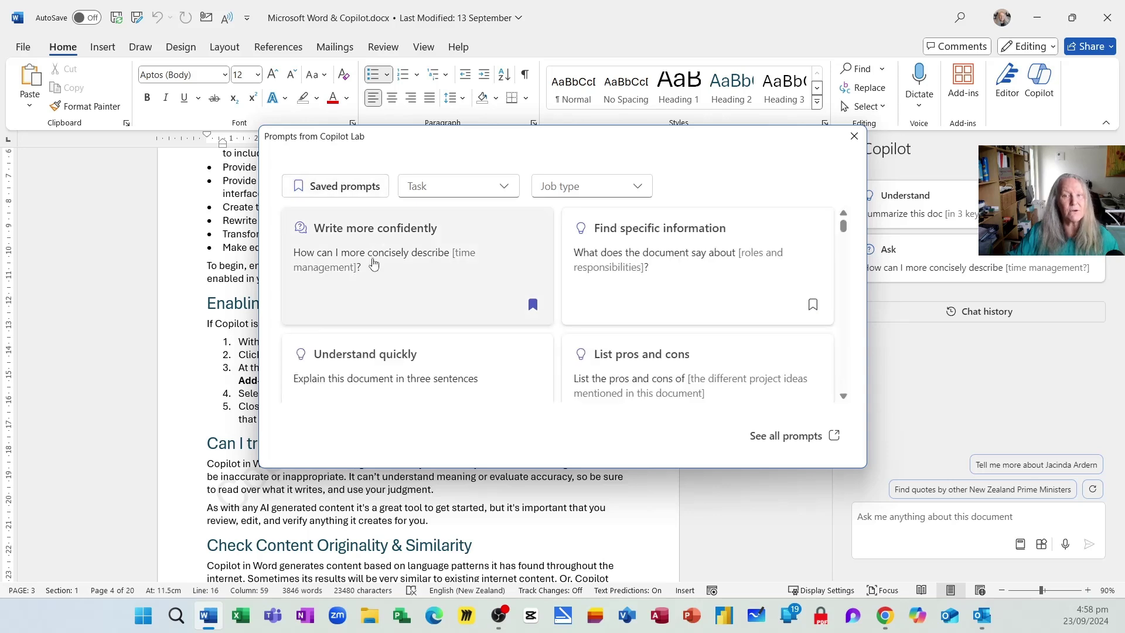
Step: Remove the "List pros and cons" and "Write more confidently" prompts from the saved prompts
scroll(762, 346, "down", 3)
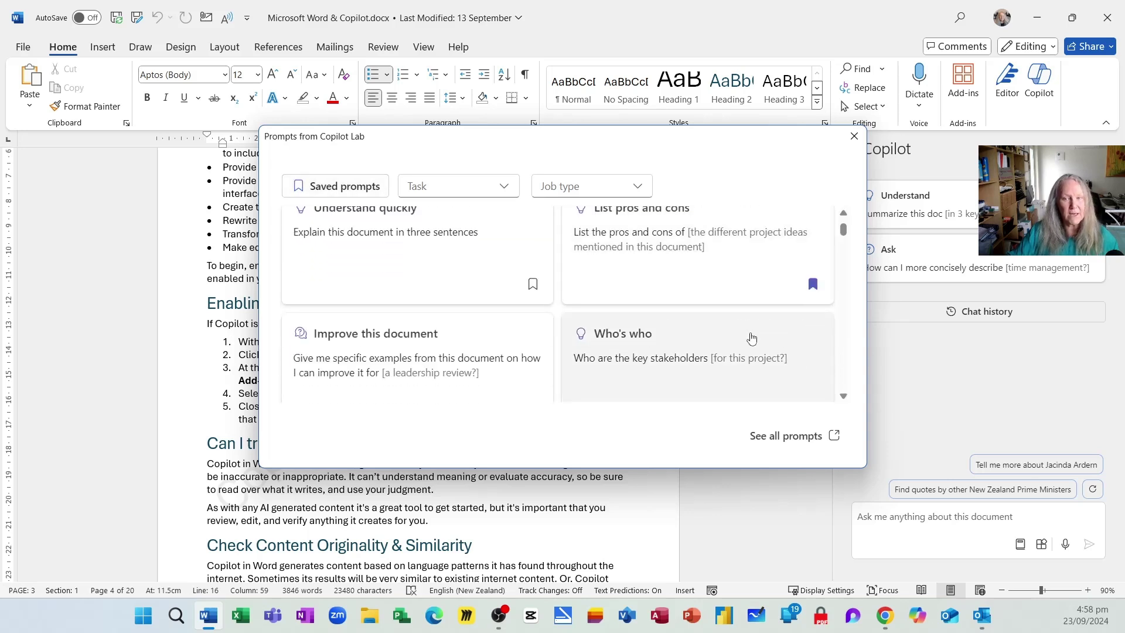
scroll(674, 305, "up", 2)
left_click(812, 358)
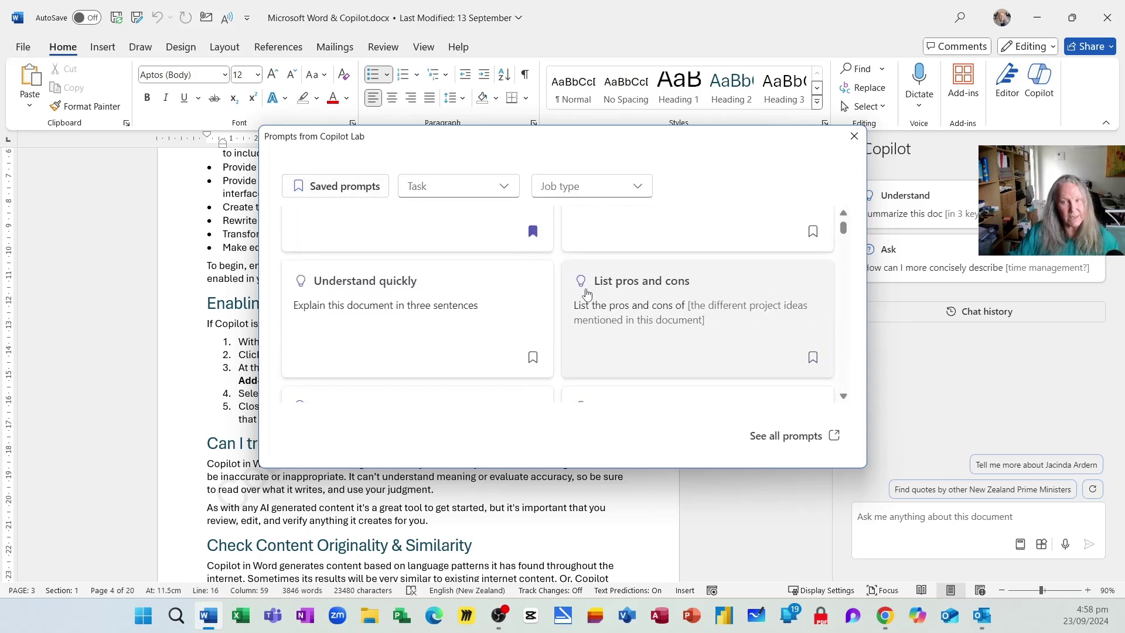
left_click(532, 231)
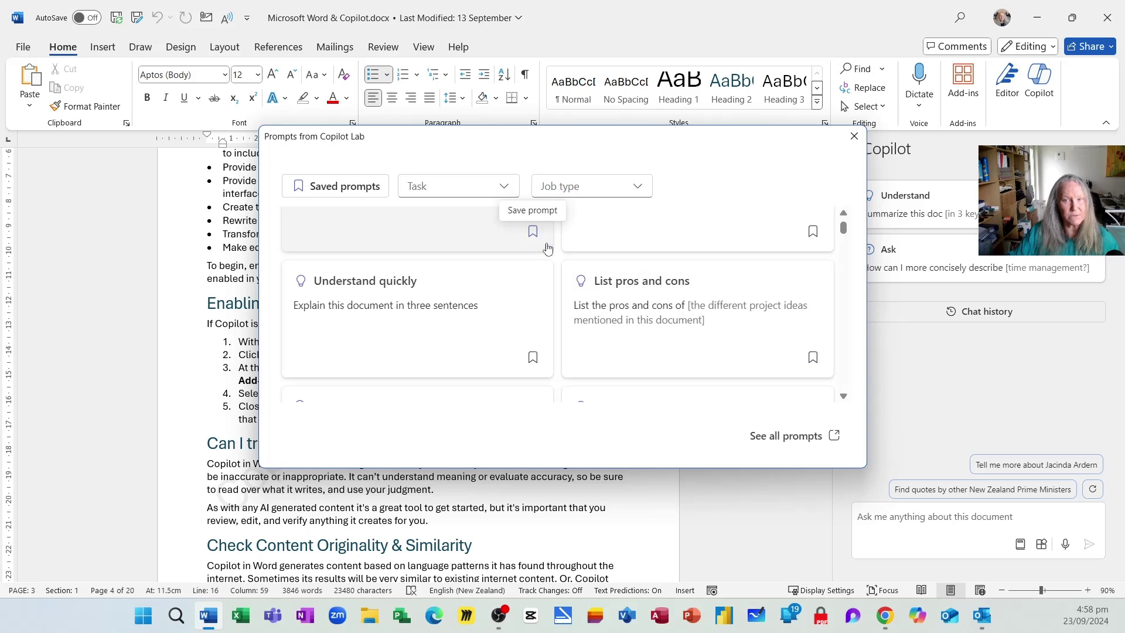
Step: Look at the options of the Task and Job type filters for the Copilot Lab prompts
left_click(504, 189)
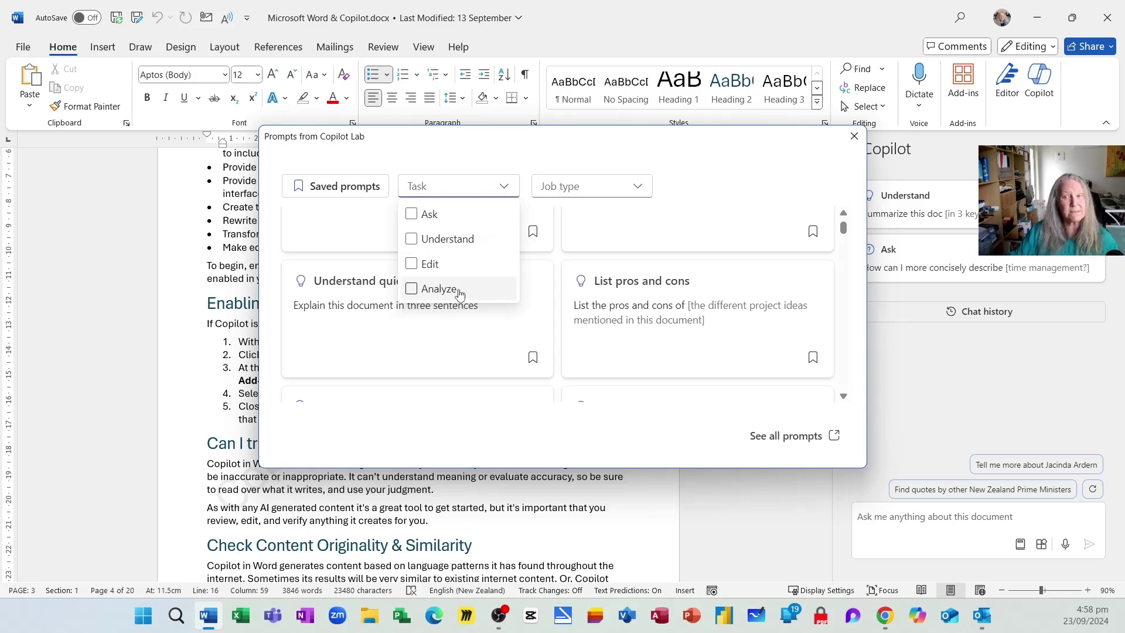
left_click(638, 188)
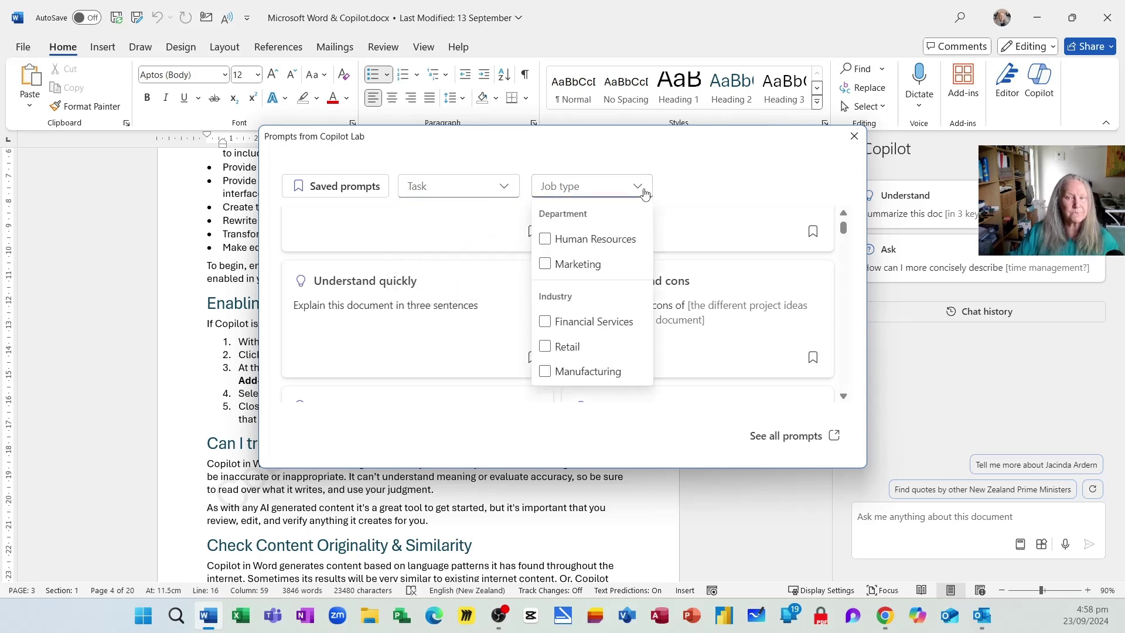
Step: Open the full Copilot Lab prompt collection in an enlarged, maximized browser window and filter it to the Word app
left_click(796, 448)
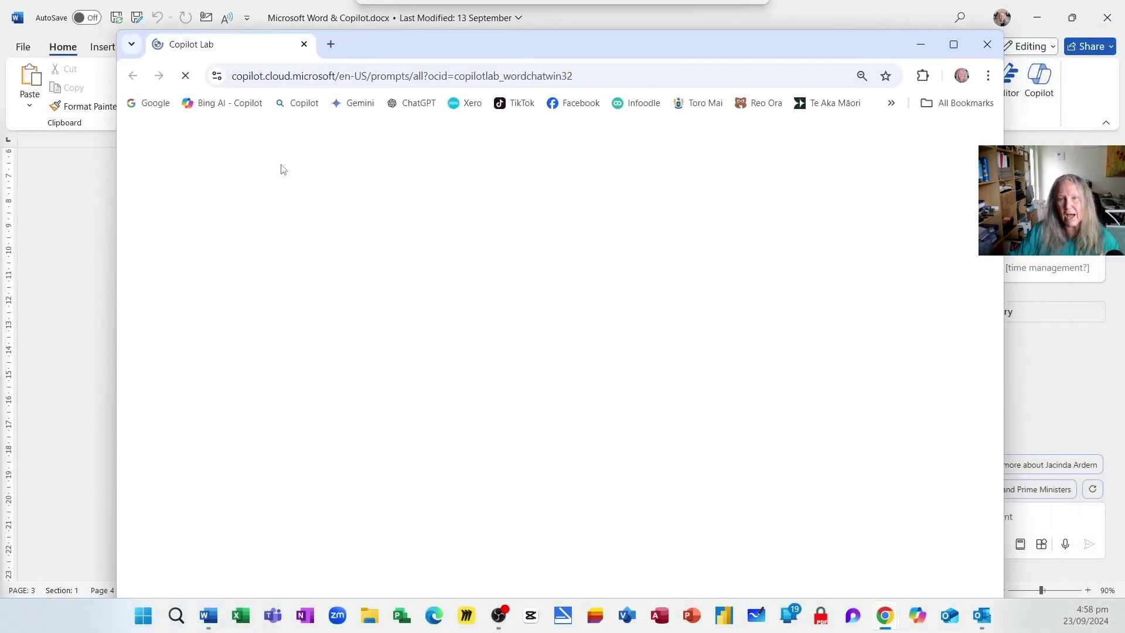
double_click(445, 44)
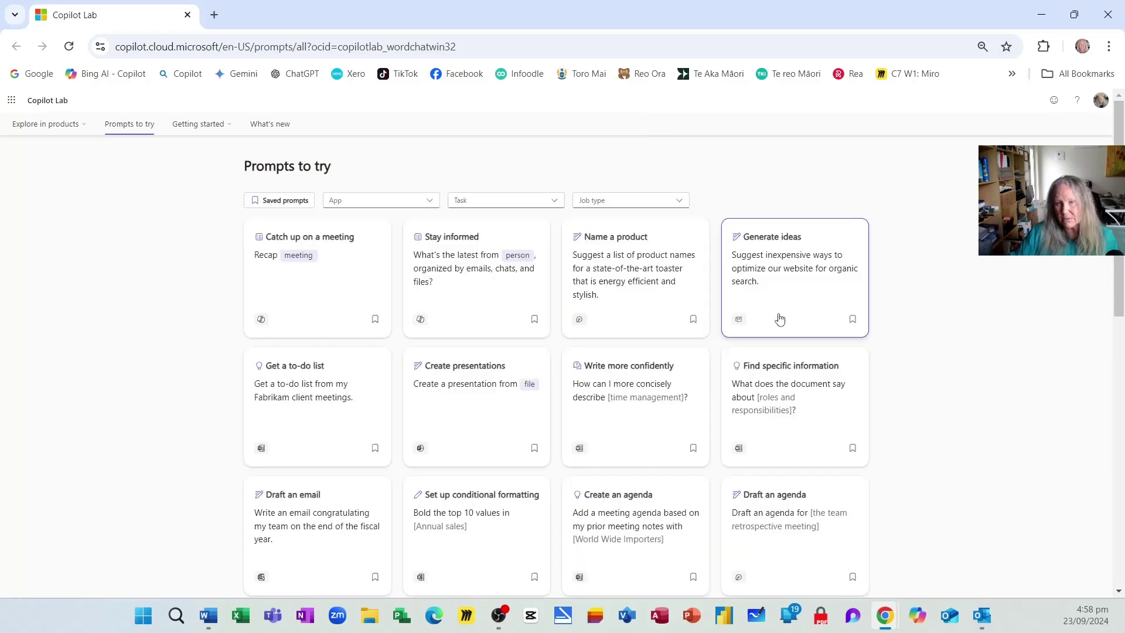
scroll(781, 318, "up", 3, "ctrl")
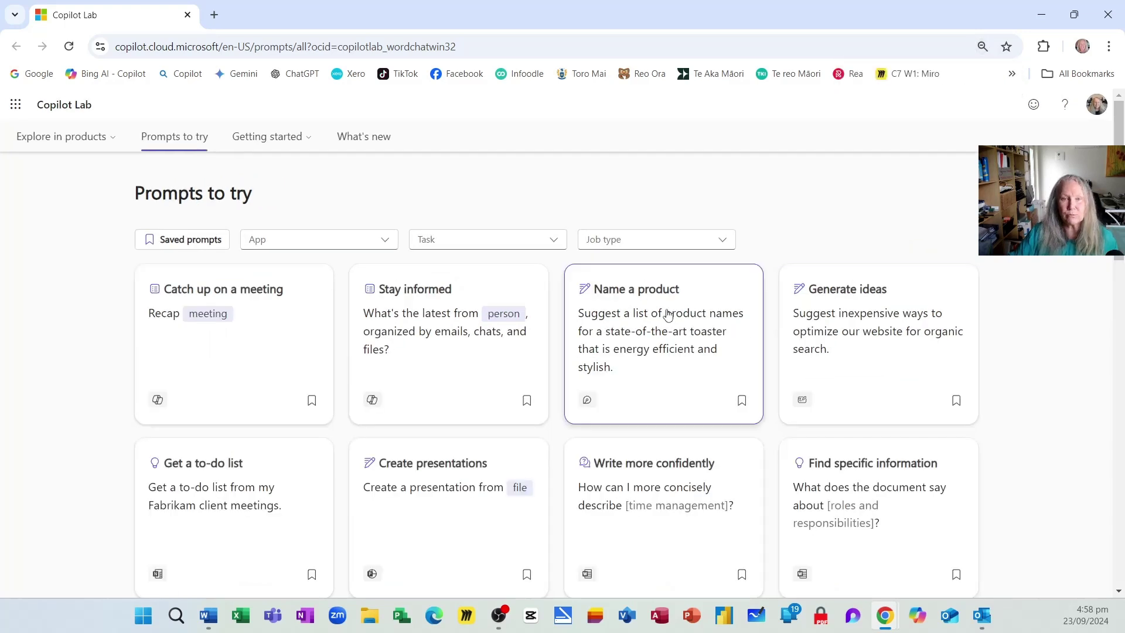
left_click(387, 242)
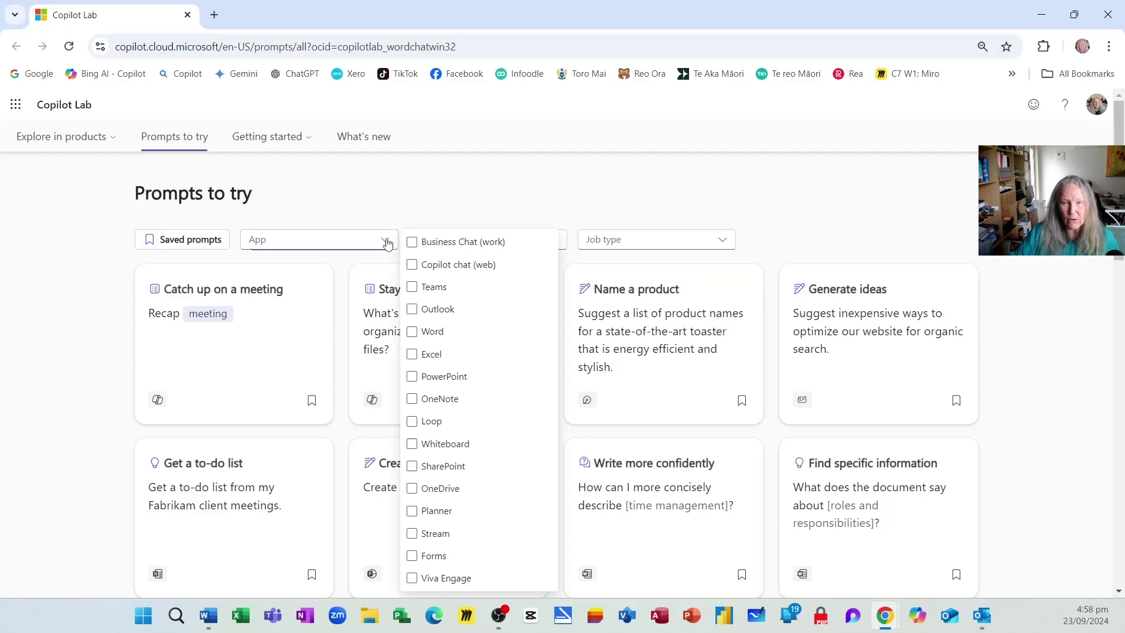
left_click(413, 332)
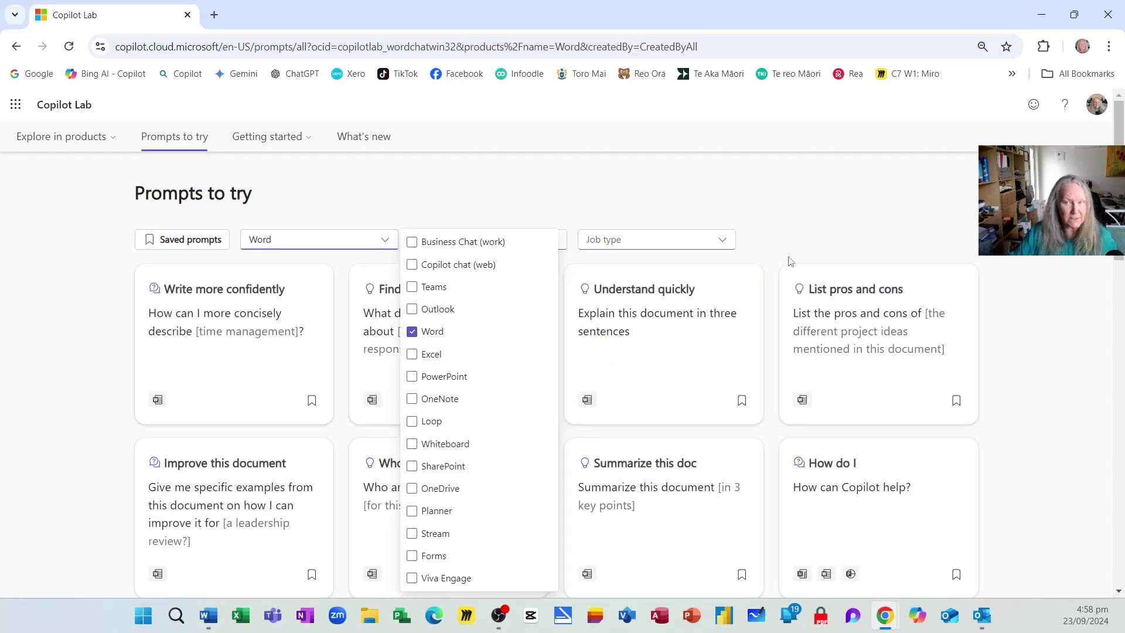
Step: Browse the Word prompts in the Copilot Lab collection, loading three further batches, and return to the start of the list
left_click(809, 236)
scroll(781, 328, "down", 8)
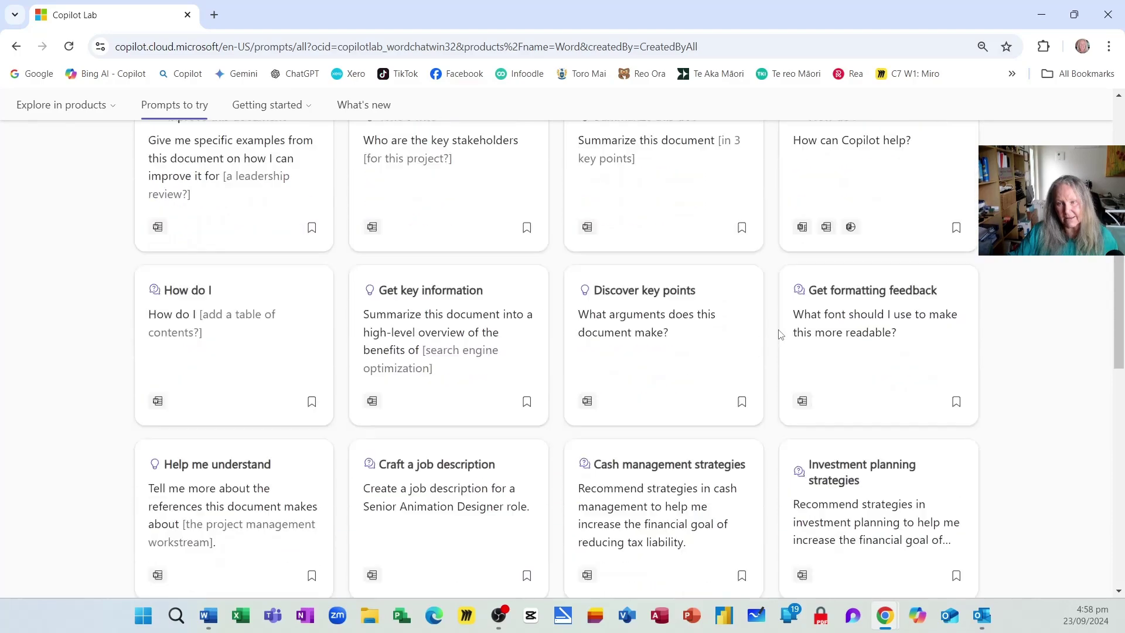
scroll(781, 334, "down", 1)
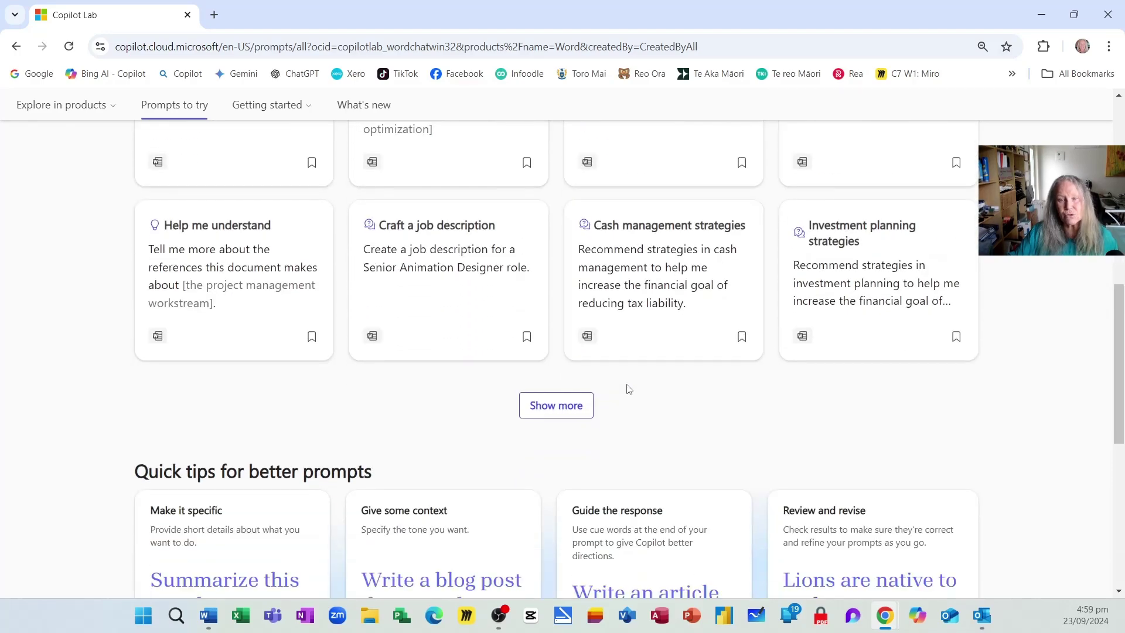
left_click(555, 408)
scroll(613, 411, "down", 5)
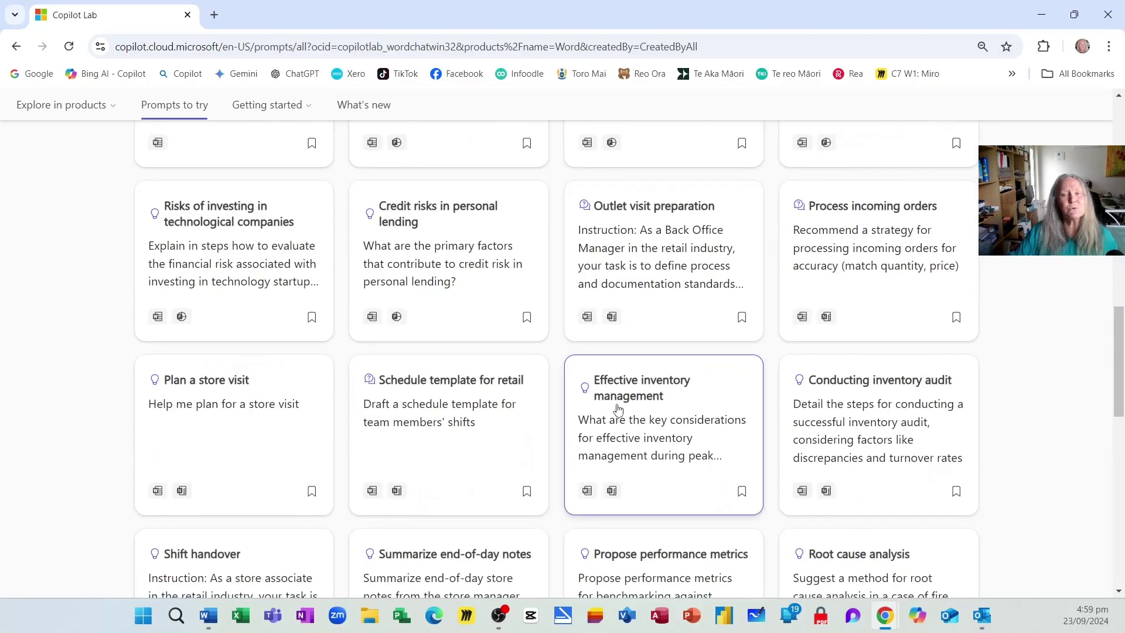
scroll(617, 409, "down", 2)
scroll(628, 404, "down", 2)
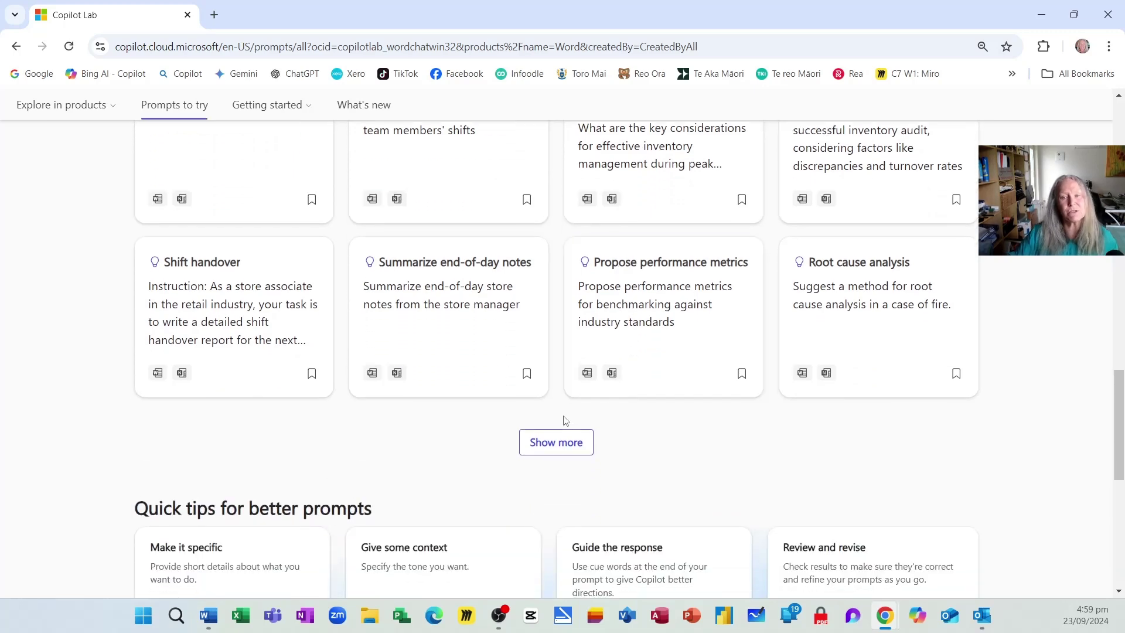
left_click(545, 449)
scroll(643, 438, "down", 3)
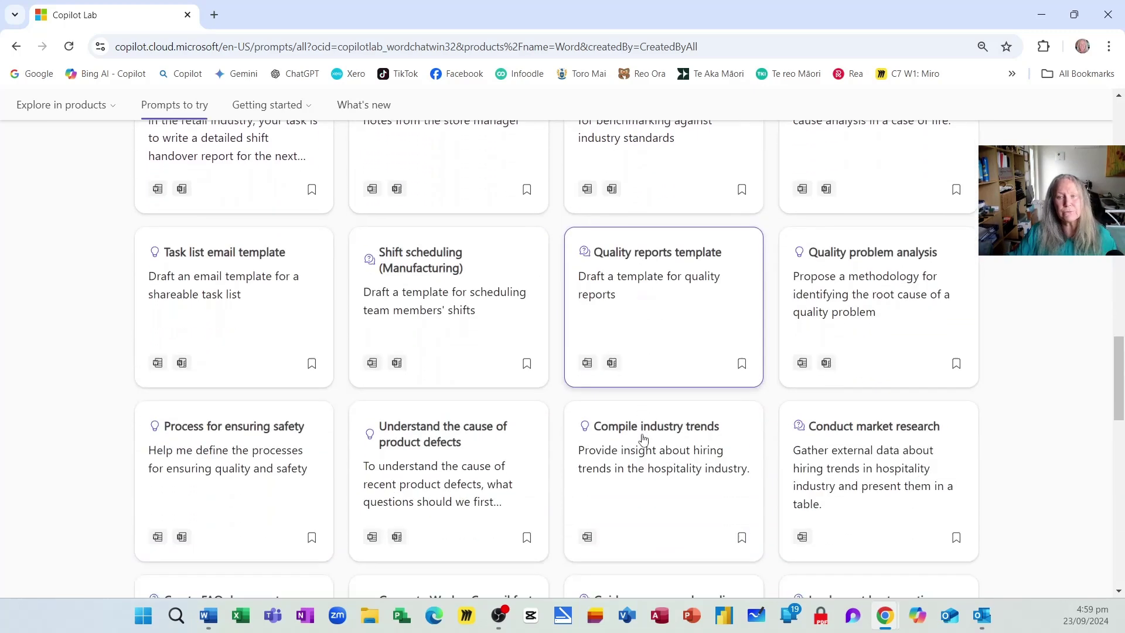
scroll(643, 438, "down", 6)
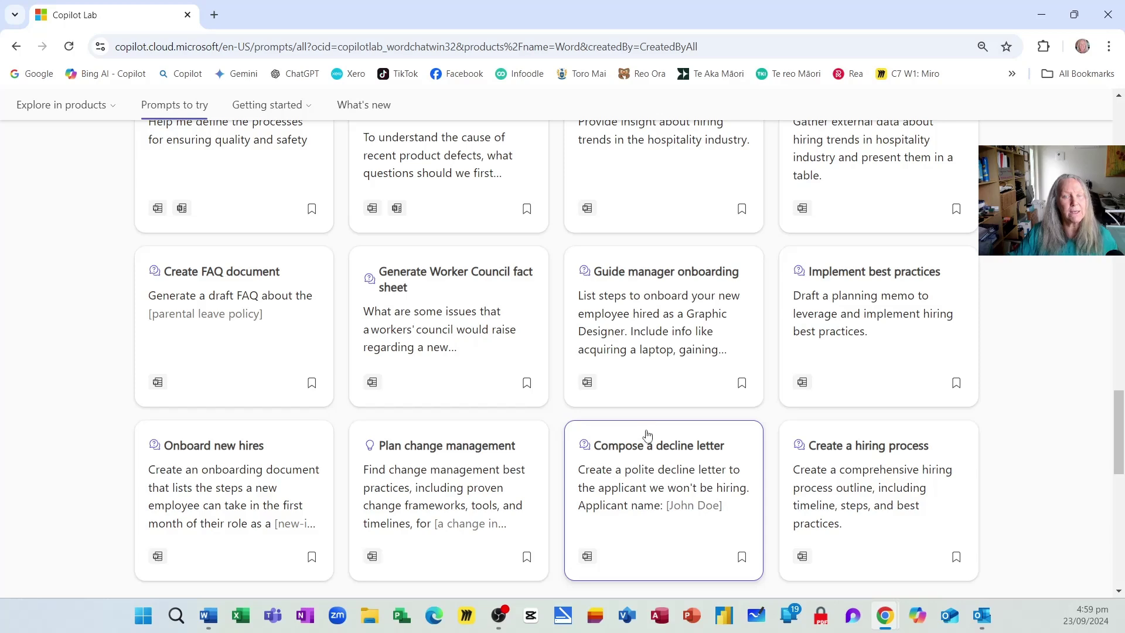
scroll(647, 435, "down", 4)
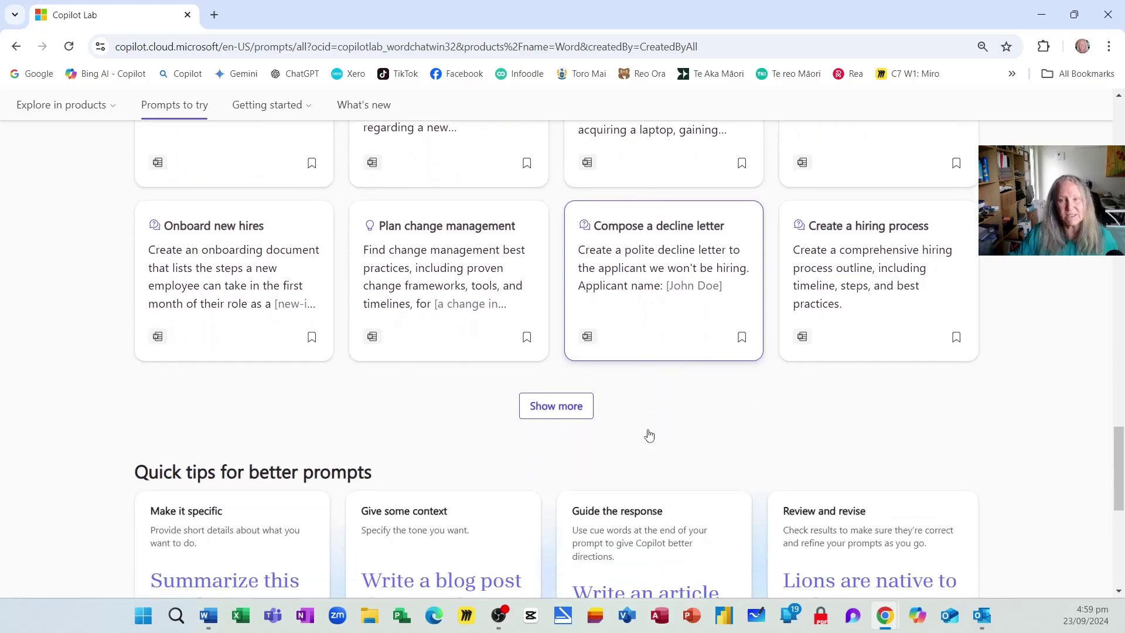
left_click(571, 415)
scroll(624, 422, "down", 1)
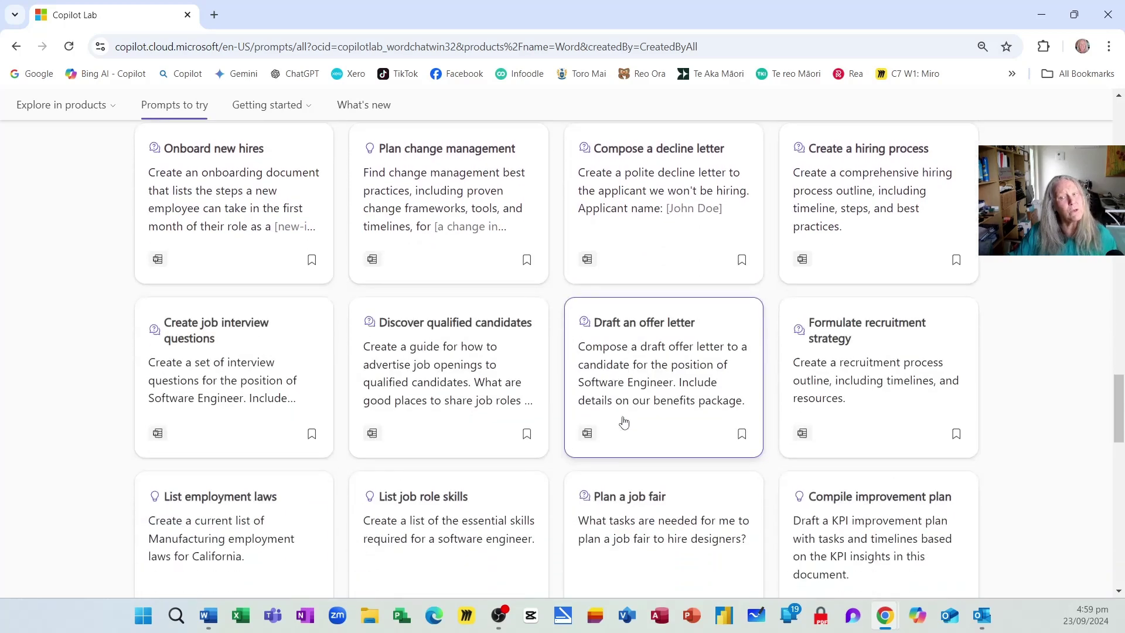
scroll(625, 423, "down", 12)
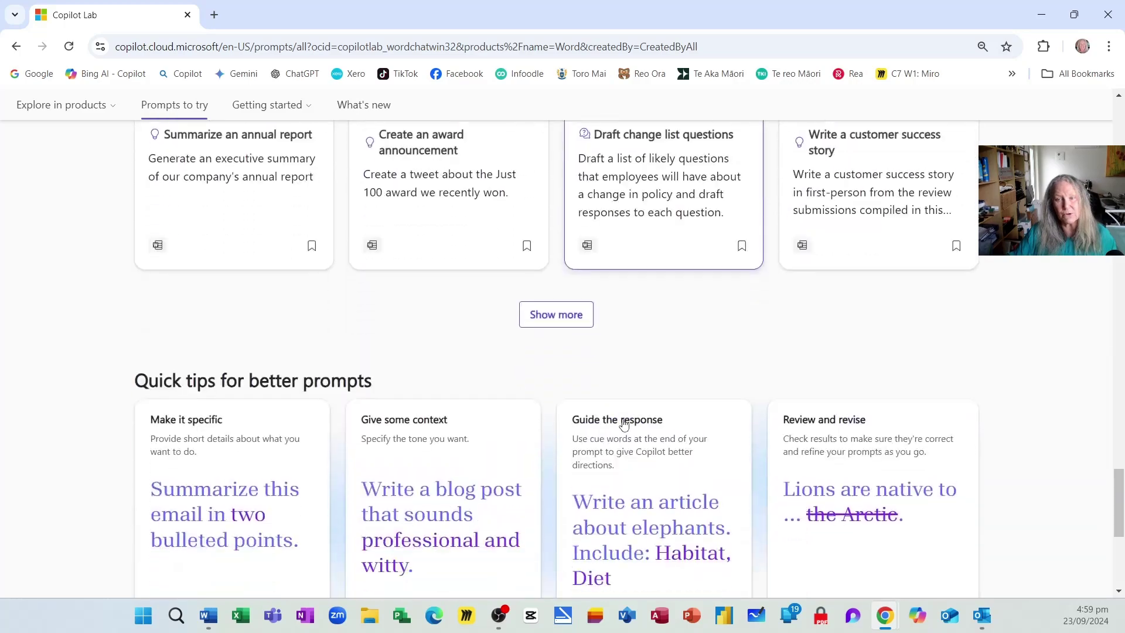
scroll(624, 421, "up", 20)
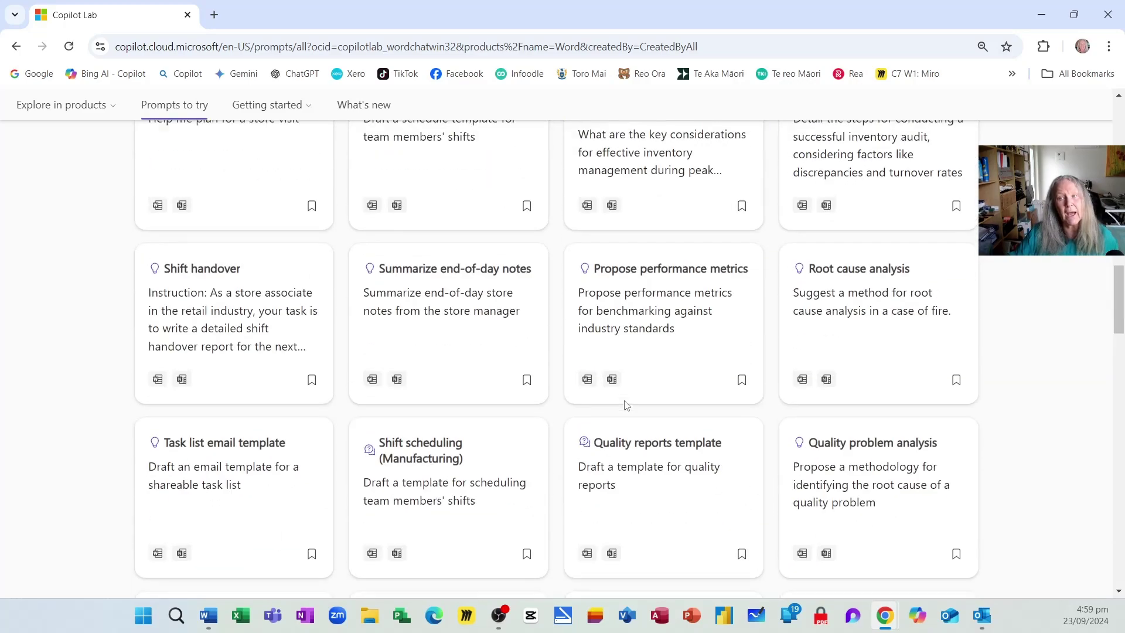
scroll(625, 401, "up", 10)
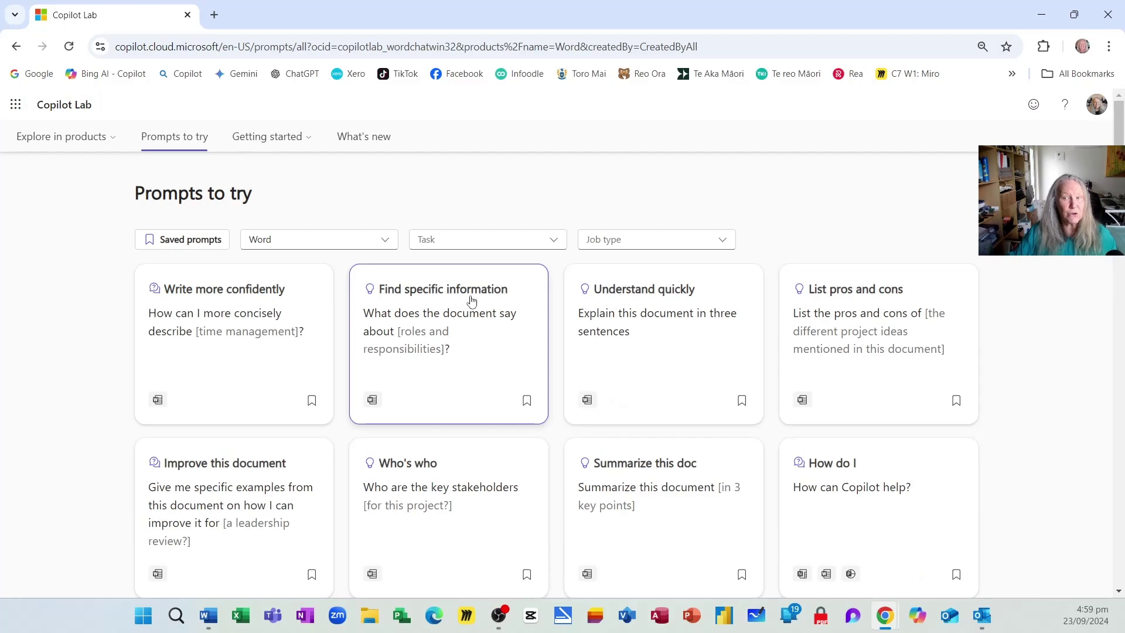
Step: Look at the app filter choices and the Getting started options in Copilot Lab
left_click(386, 241)
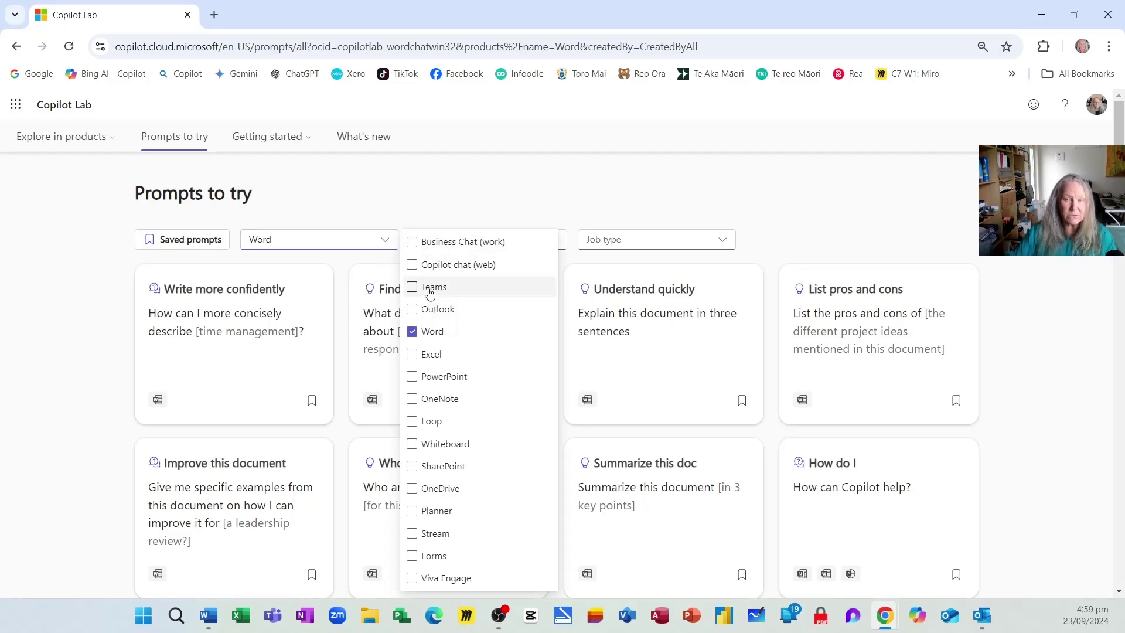
left_click(502, 201)
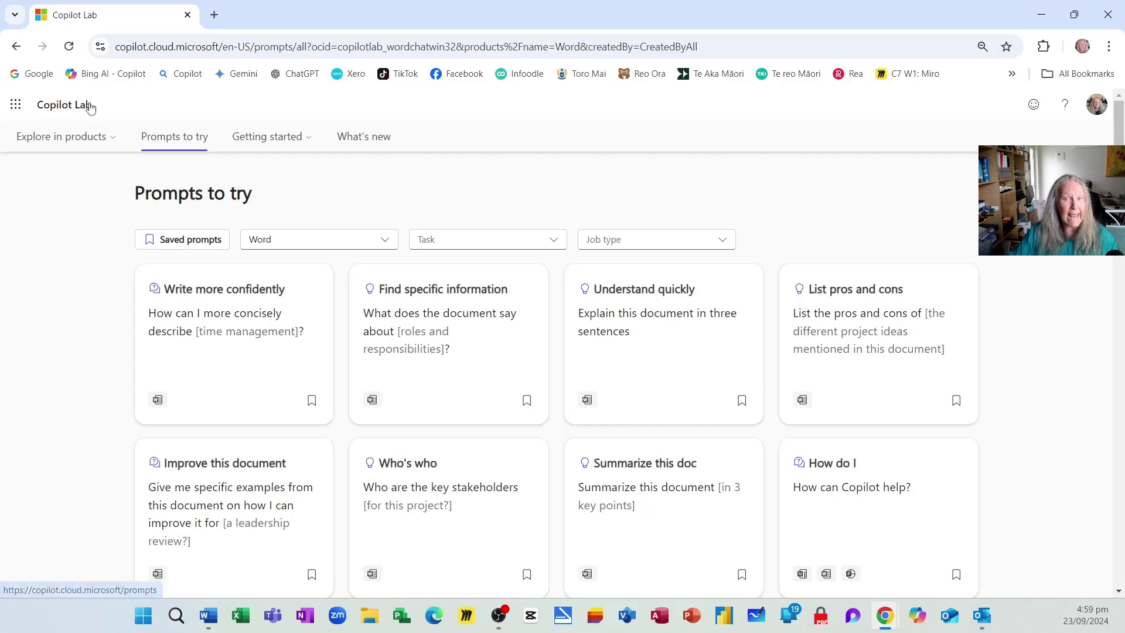
left_click(278, 141)
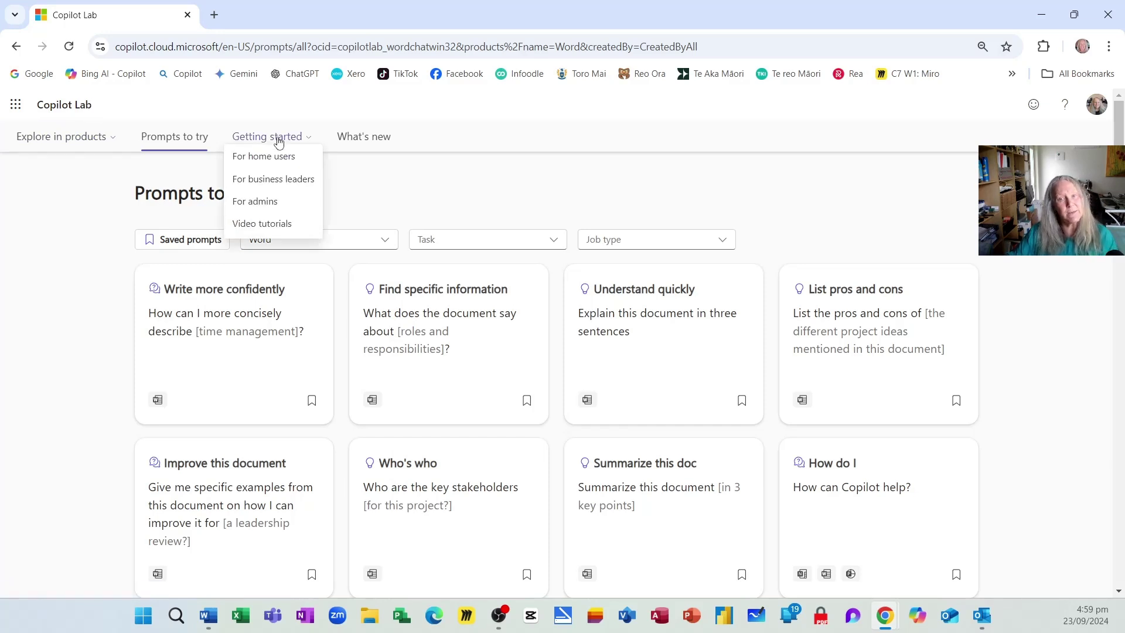
Step: Open Copilot Lab's What's new page and examine the August updates, feedback-based improvements and list of earlier monthly updates
left_click(375, 141)
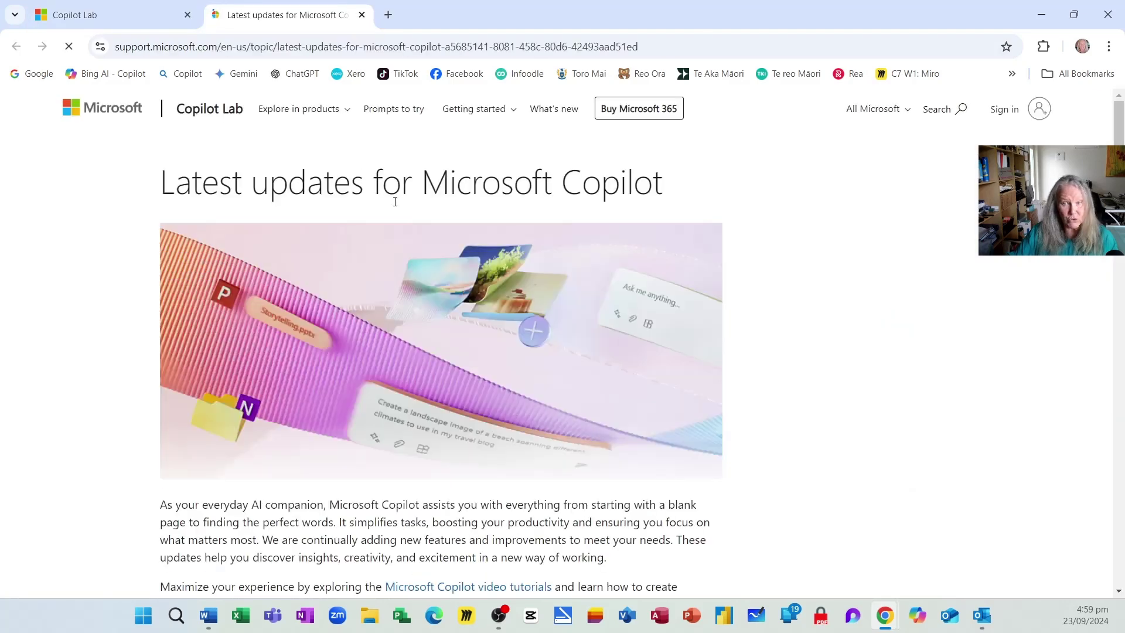
scroll(515, 272, "down", 15)
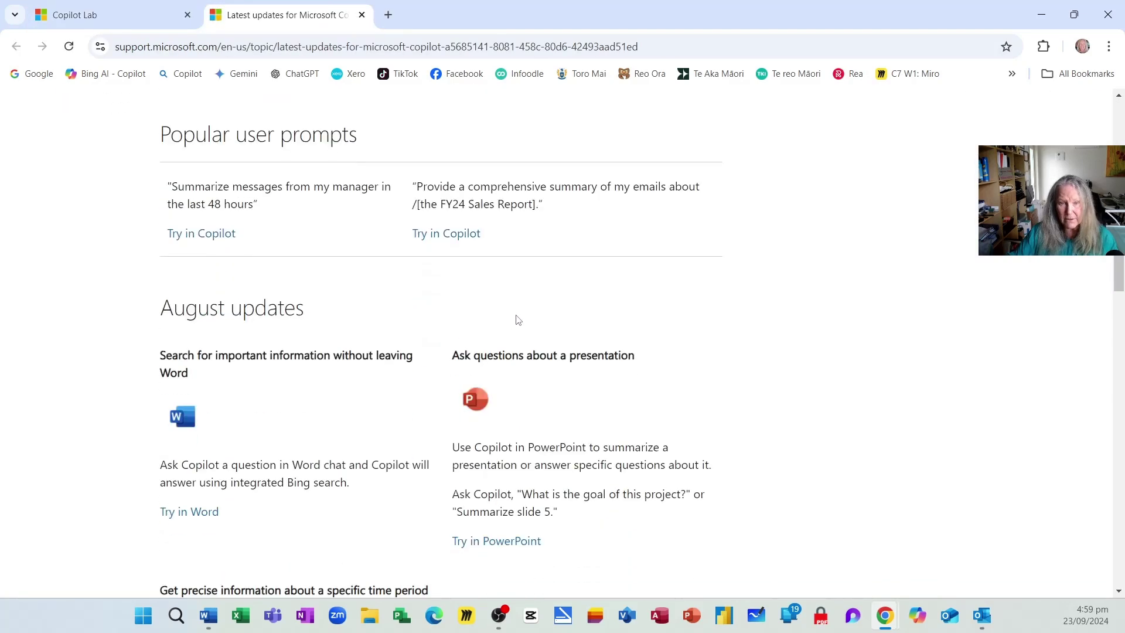
scroll(230, 258, "up", 2)
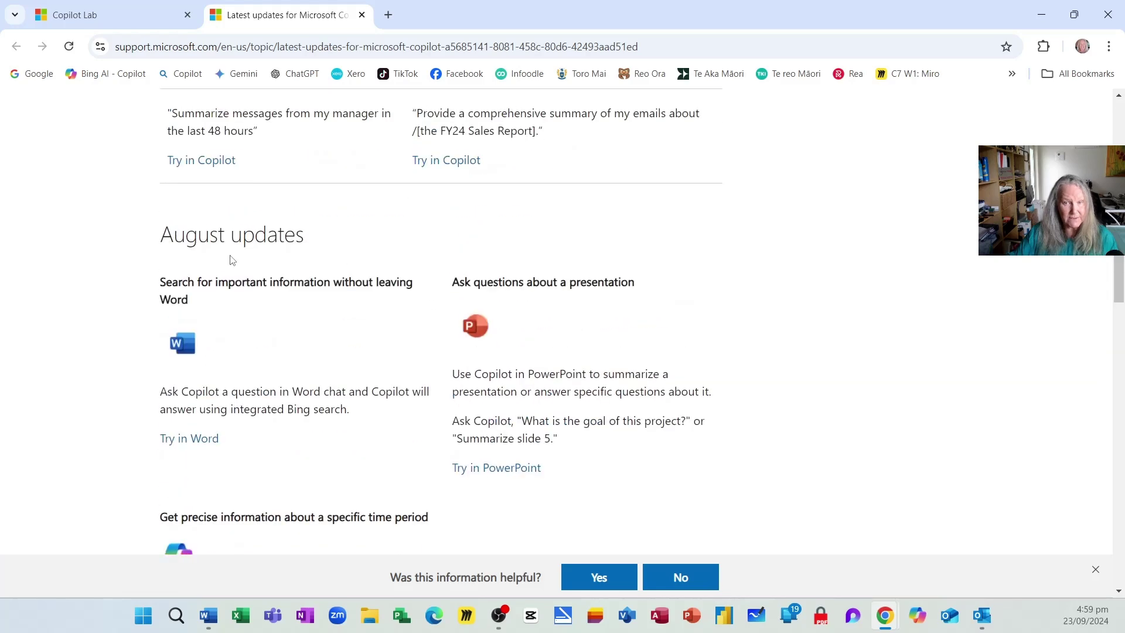
scroll(364, 281, "down", 3)
scroll(364, 280, "down", 9)
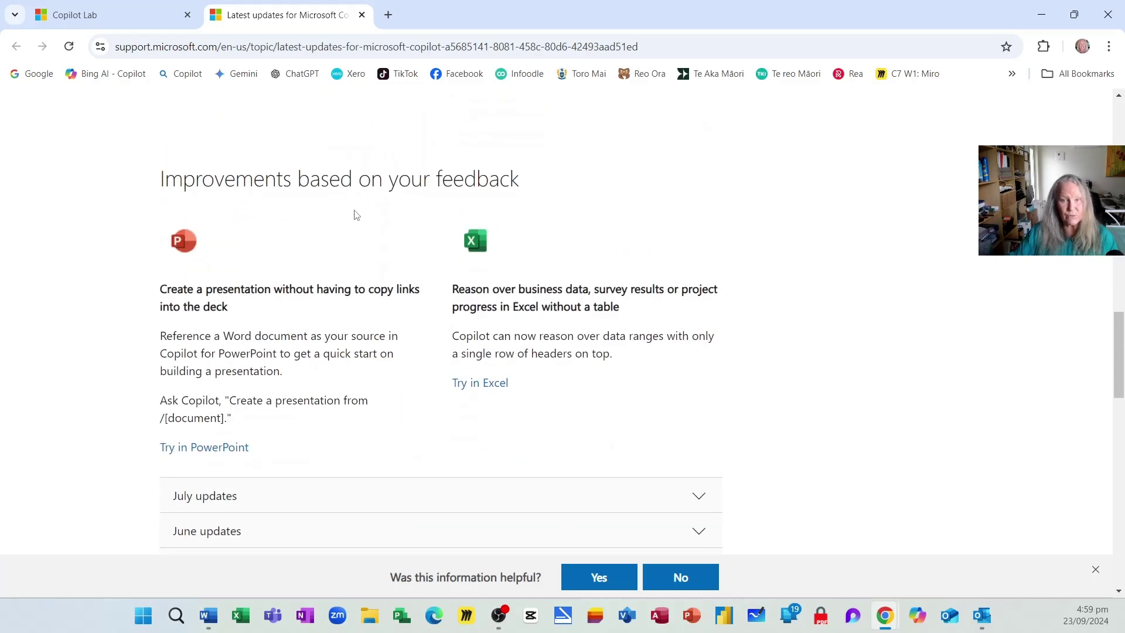
scroll(464, 280, "down", 2)
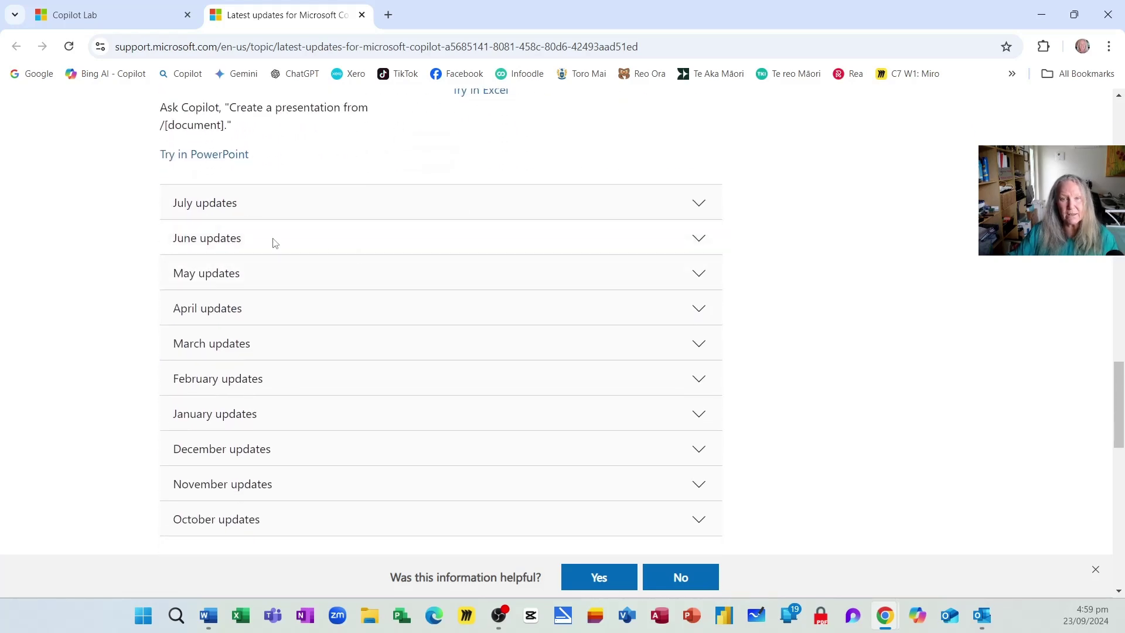
scroll(261, 339, "down", 4)
scroll(265, 338, "up", 20)
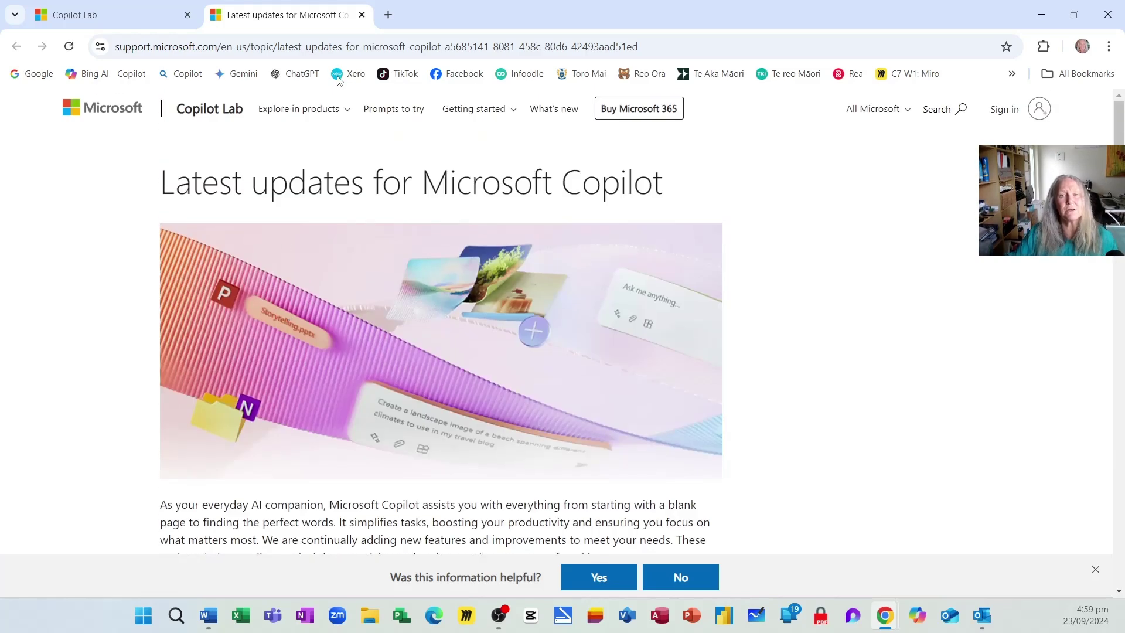
Step: Close the Copilot updates page, the Copilot Lab browser window and the prompts dialog to return to the Word document
left_click(362, 15)
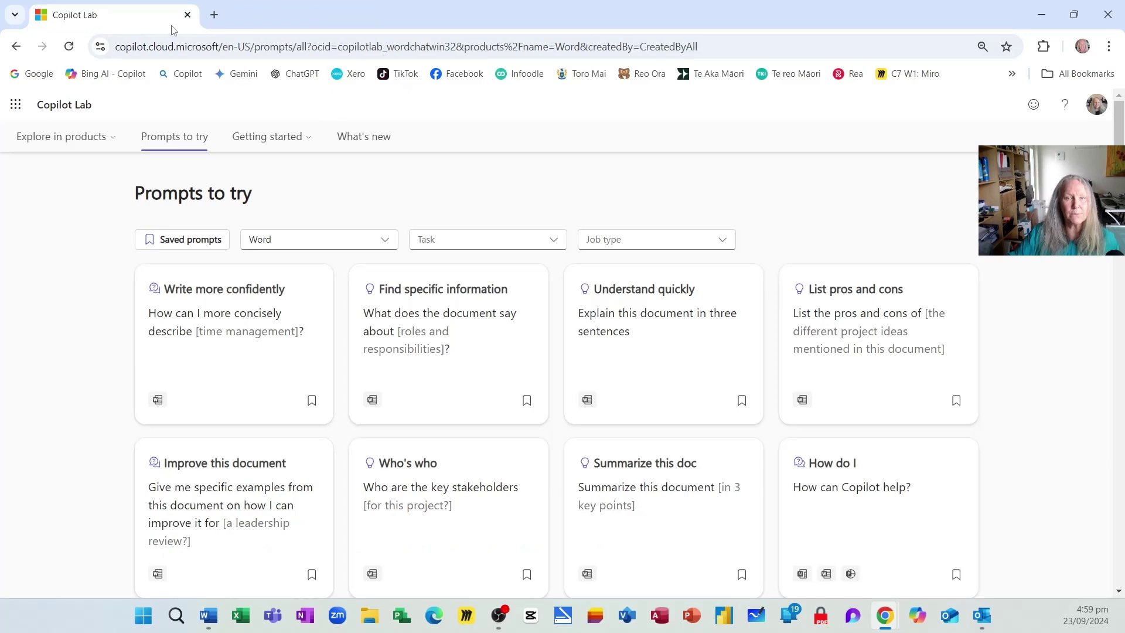
left_click(1108, 14)
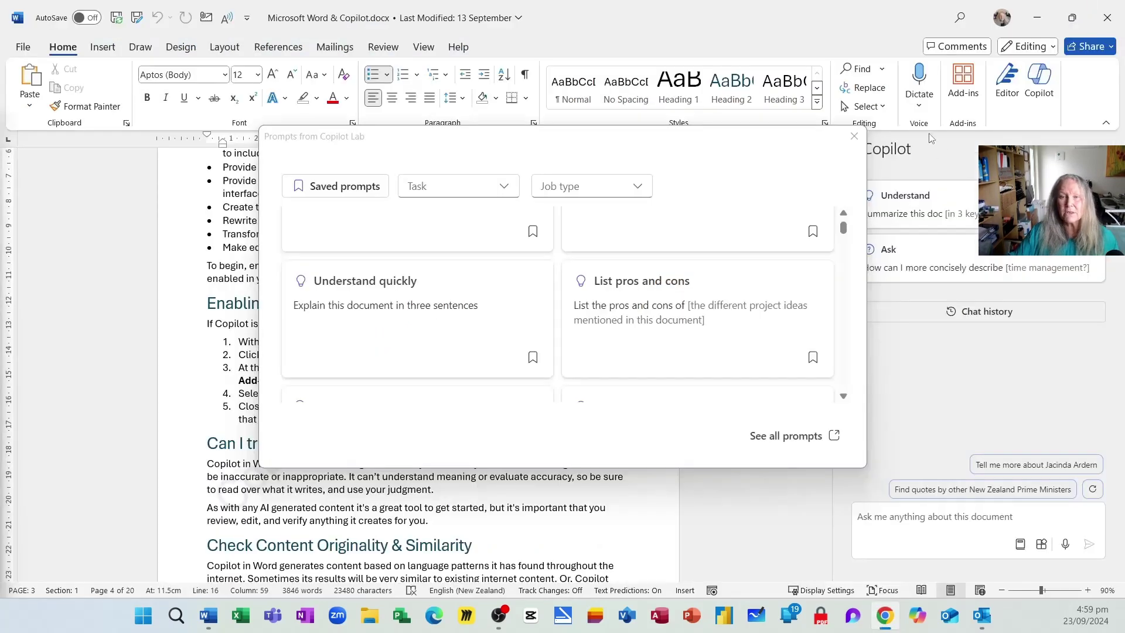
left_click(854, 139)
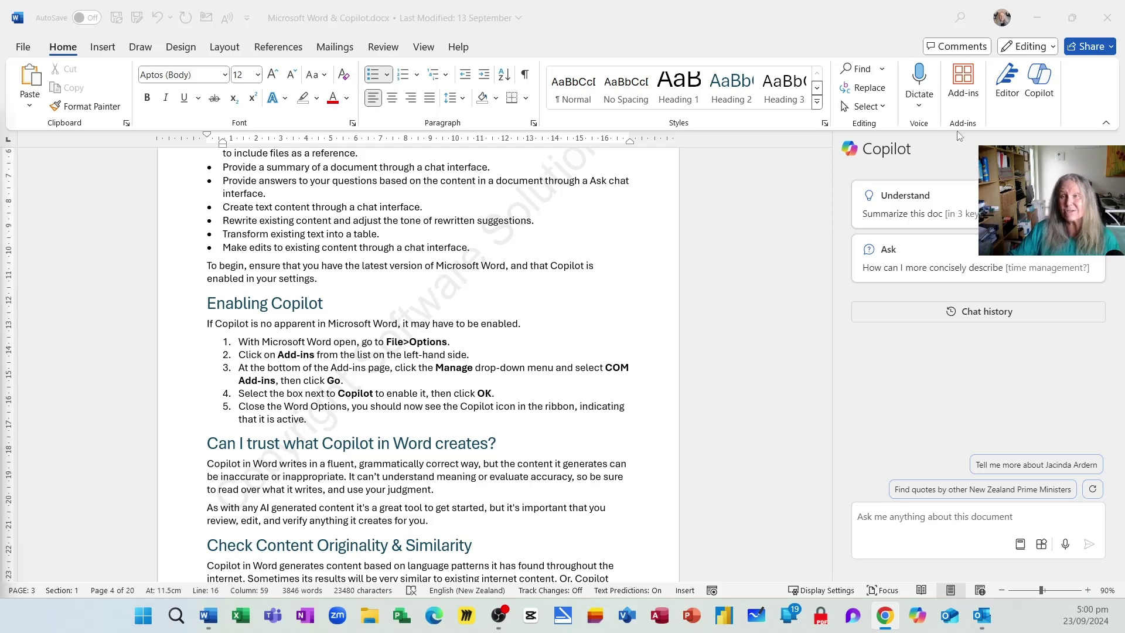
Step: Run Editor on the document and find its option to check for similarity to online sources
left_click(1007, 87)
left_click(1007, 87)
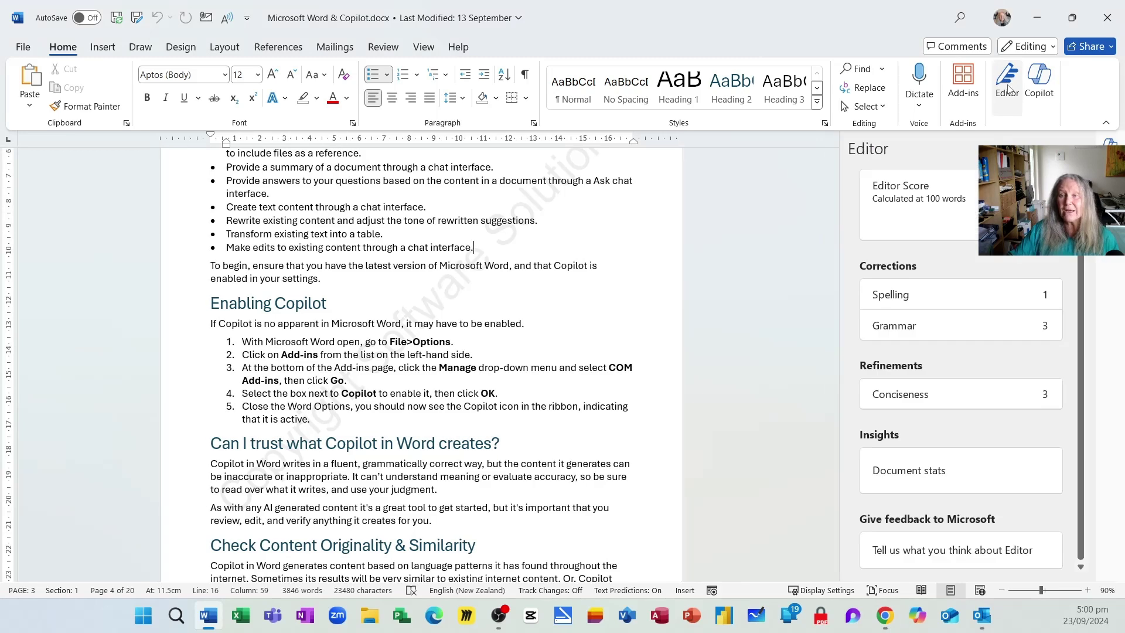
scroll(923, 474, "down", 5)
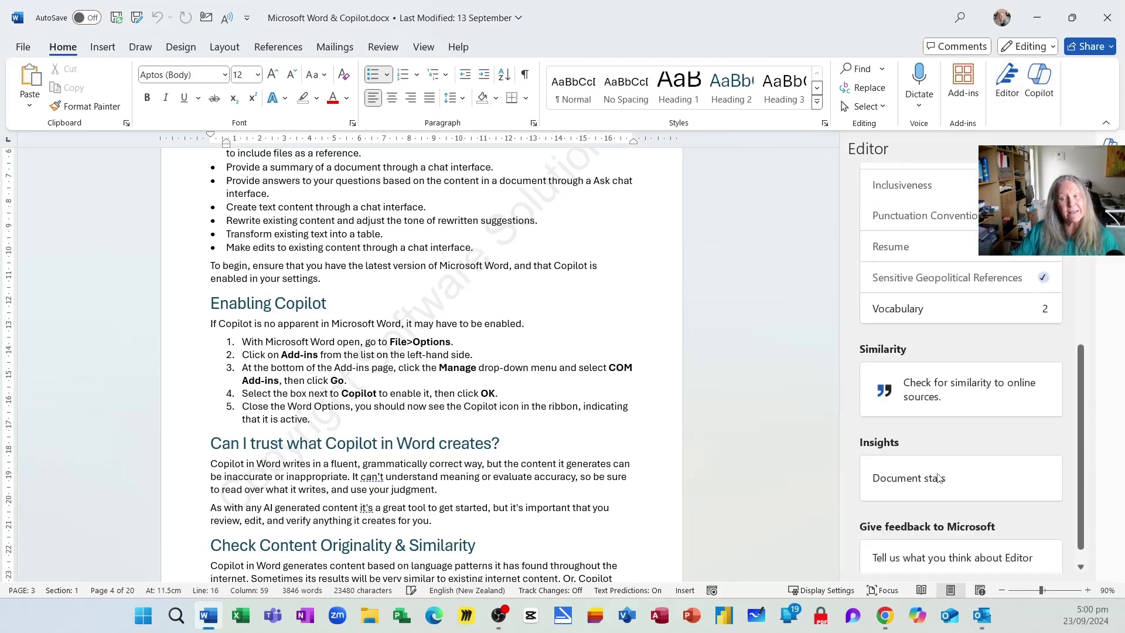